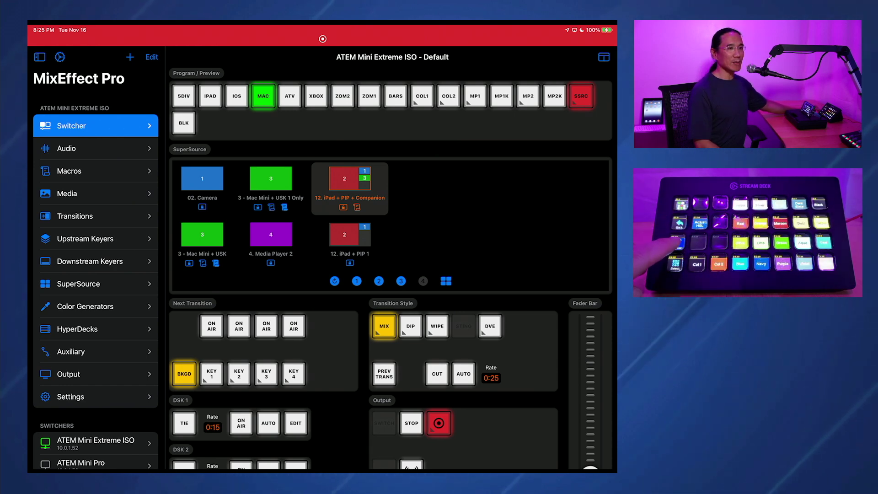
View the Color Generators and SuperSource pages for the ATEM Mini Extreme ISO switcher
{"action": "left_click", "coordinate": [95, 306]}
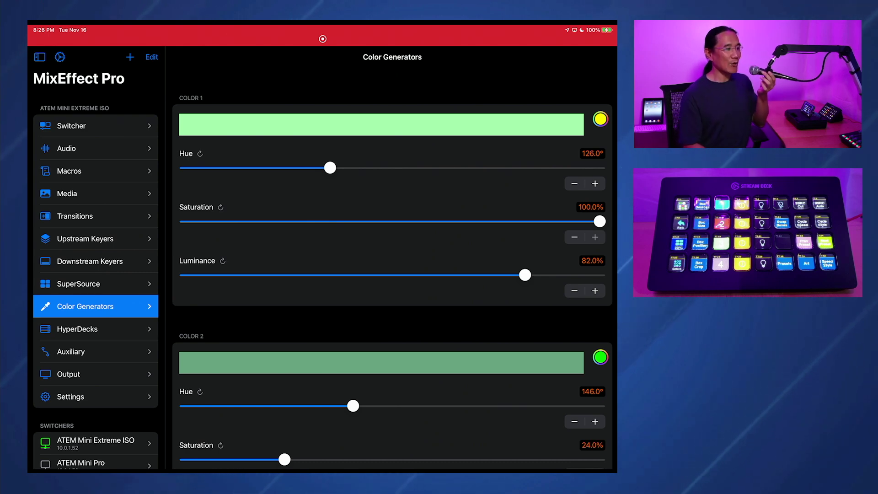
{"action": "left_click", "coordinate": [104, 278]}
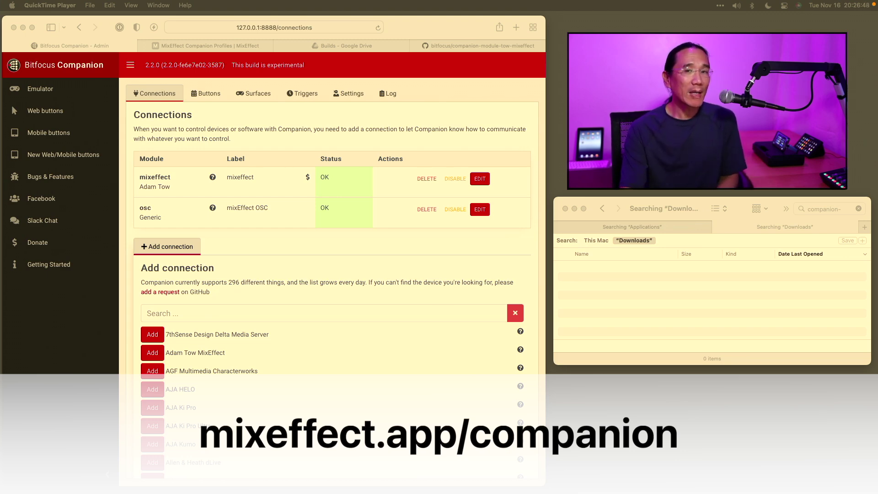
Switch to the companion-module-tow-mixeffect GitHub page and read the README's notes on available builds
{"action": "left_click", "coordinate": [449, 46]}
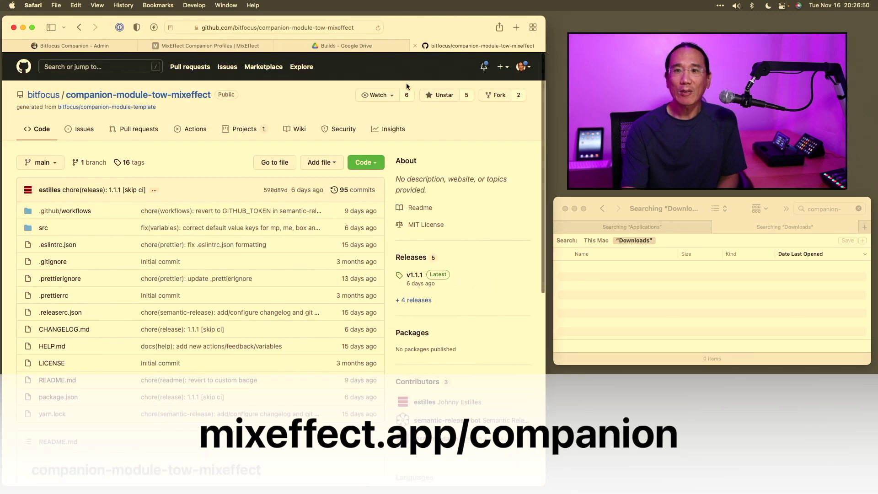
{"action": "scroll", "coordinate": [187, 285], "scroll_direction": "down", "scroll_amount": 3}
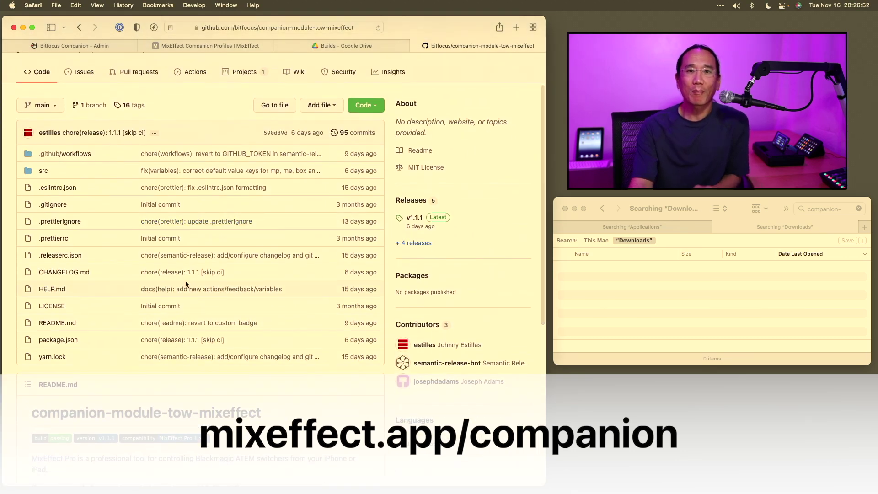
{"action": "scroll", "coordinate": [185, 284], "scroll_direction": "down", "scroll_amount": 3}
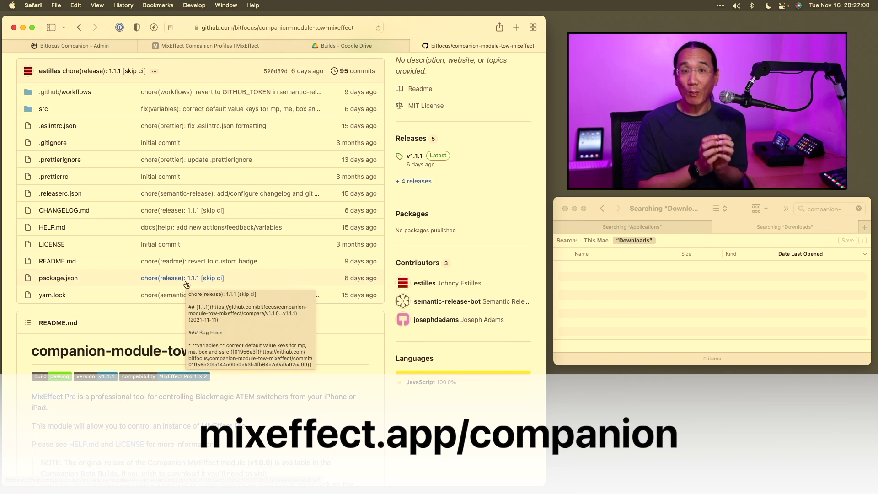
{"action": "scroll", "coordinate": [186, 284], "scroll_direction": "down", "scroll_amount": 10}
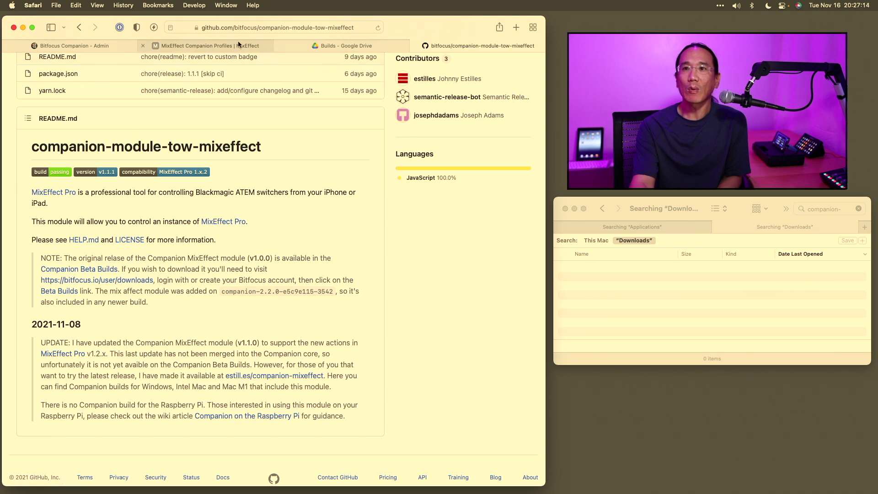
Download companion-mac-arm64-mixeffect-v1.1.1.dmg from the Builds folder on Google Drive, accepting the virus-scan warning
{"action": "left_click", "coordinate": [330, 46]}
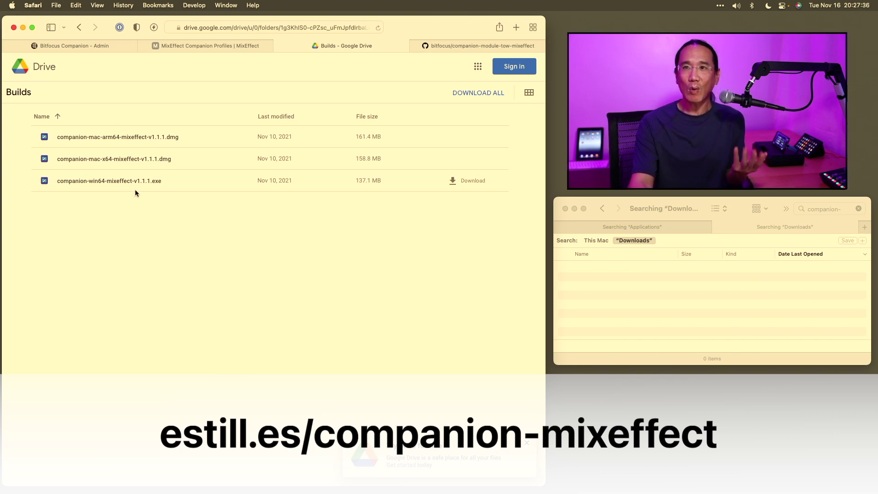
{"action": "double_click", "coordinate": [130, 138]}
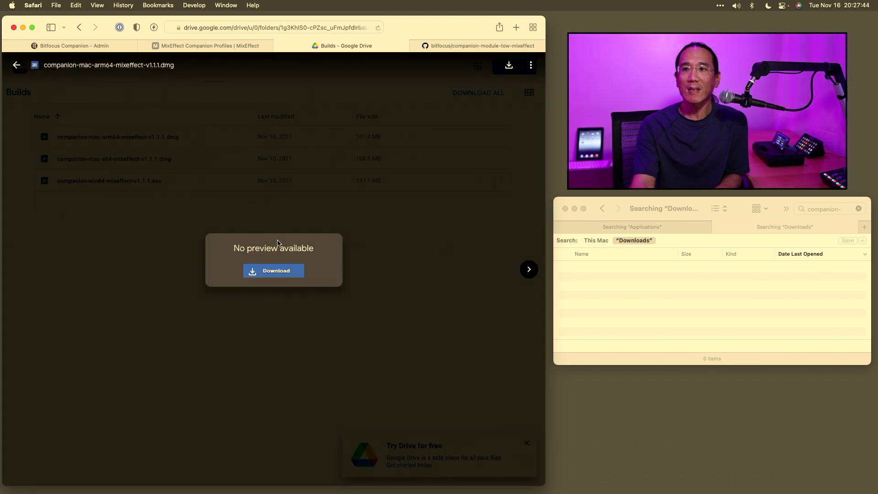
{"action": "left_click", "coordinate": [275, 271]}
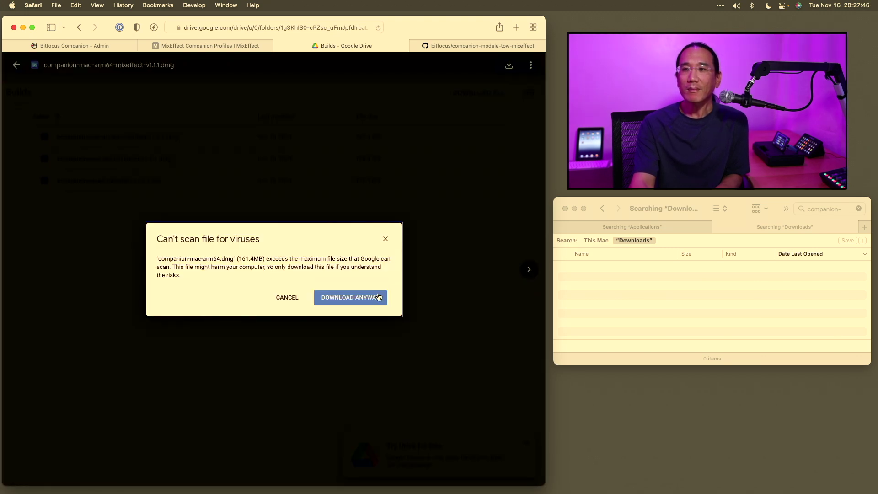
{"action": "left_click", "coordinate": [365, 297]}
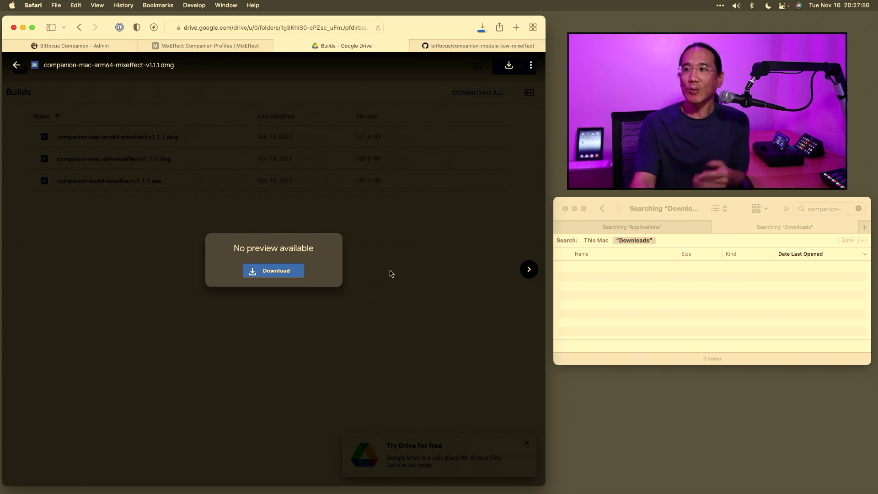
Open the downloaded Companion disk image in Finder and try to replace the existing Companion.app in Applications
{"action": "left_click", "coordinate": [760, 227]}
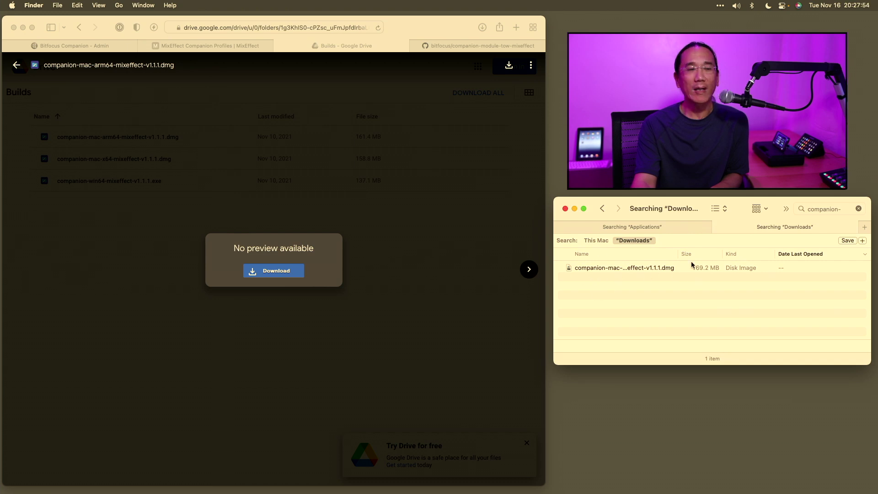
{"action": "left_click", "coordinate": [645, 268]}
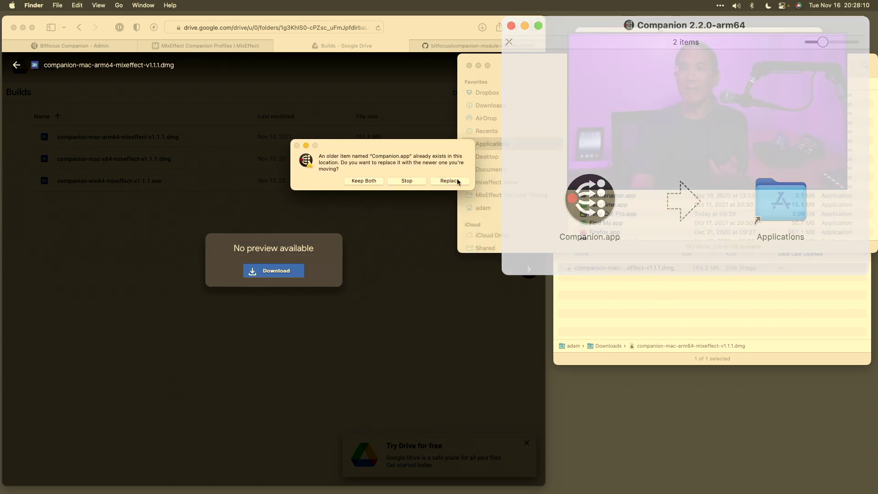
{"action": "left_click", "coordinate": [456, 181]}
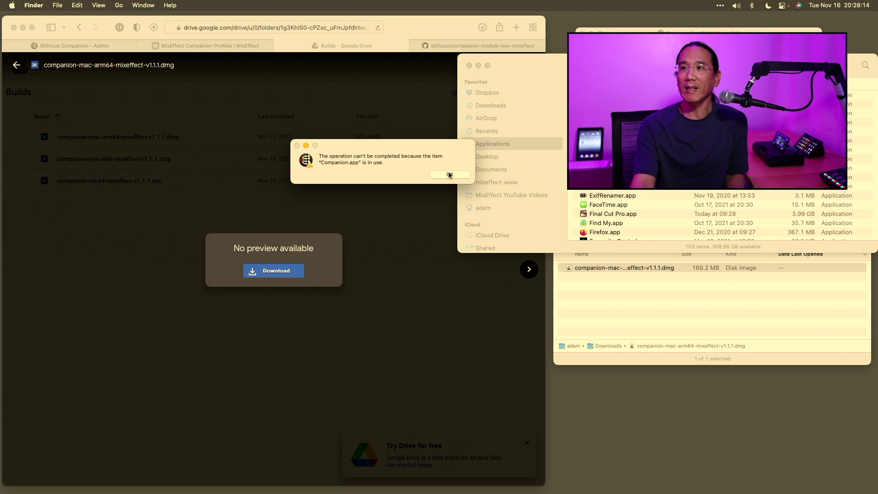
{"action": "left_click", "coordinate": [450, 175]}
{"action": "key", "text": "ctrl+super+s"}
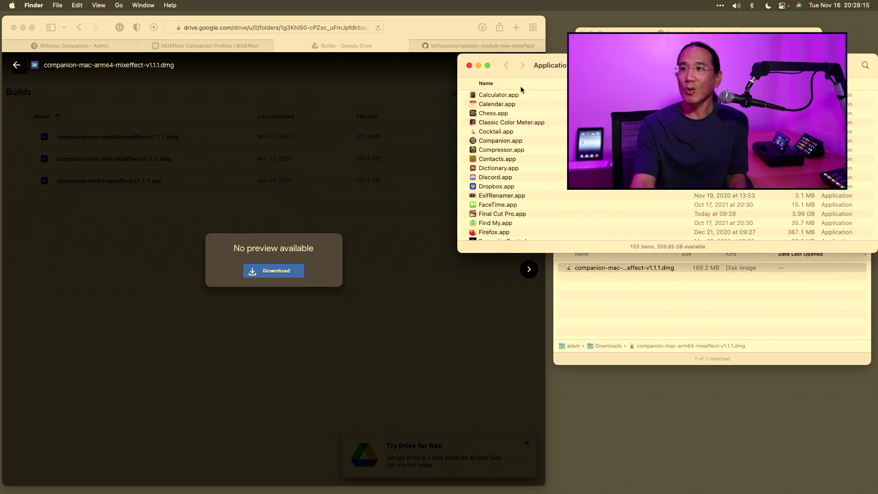
{"action": "left_click", "coordinate": [469, 65]}
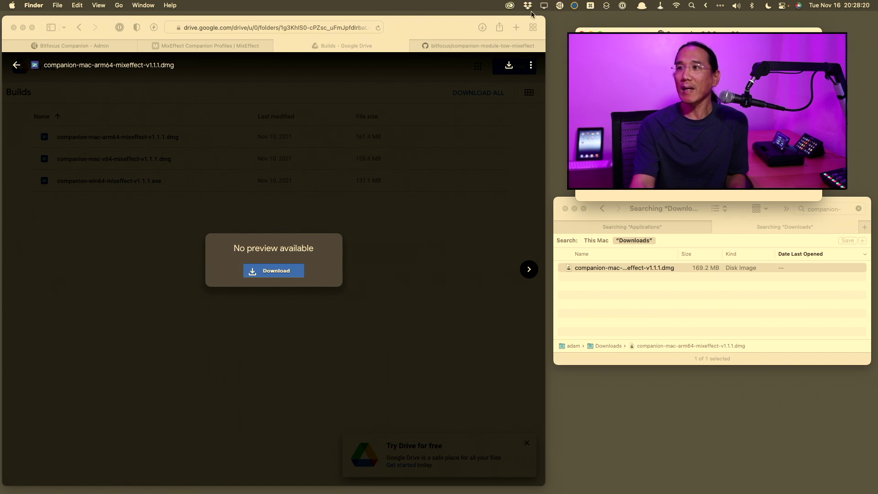
Quit the running Companion and replace the older Companion.app in Applications with the newer one from the disk image
{"action": "left_click", "coordinate": [560, 6]}
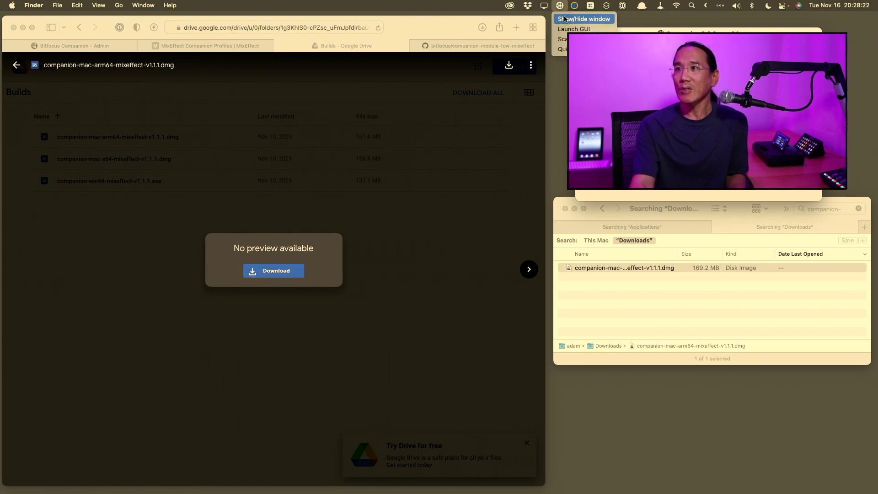
{"action": "left_click", "coordinate": [569, 24]}
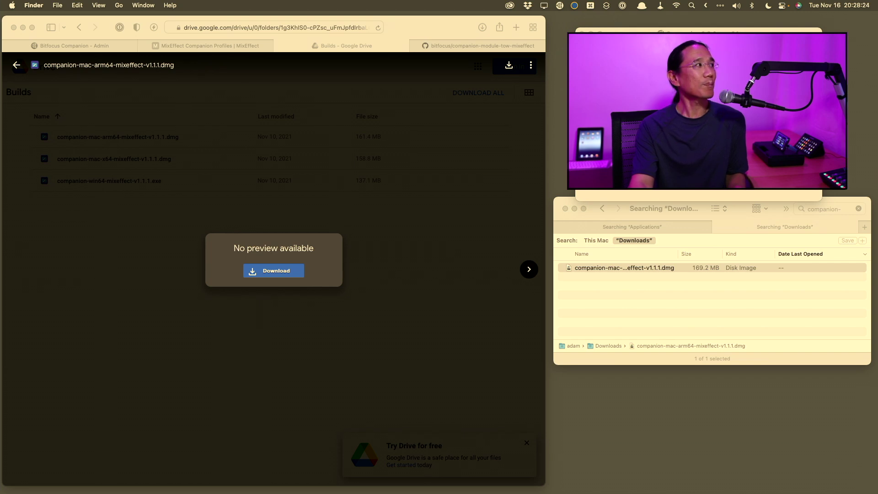
{"action": "left_click_drag", "start_coordinate": [378, 138], "coordinate": [480, 202]}
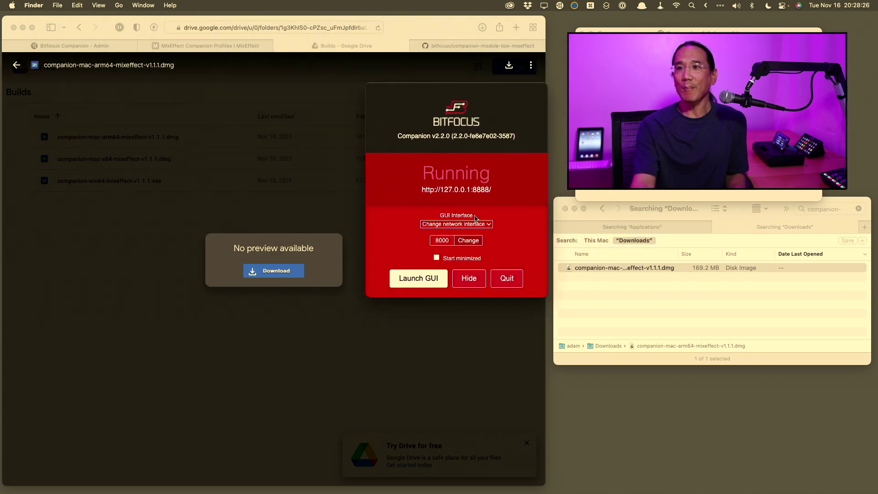
{"action": "left_click", "coordinate": [511, 279]}
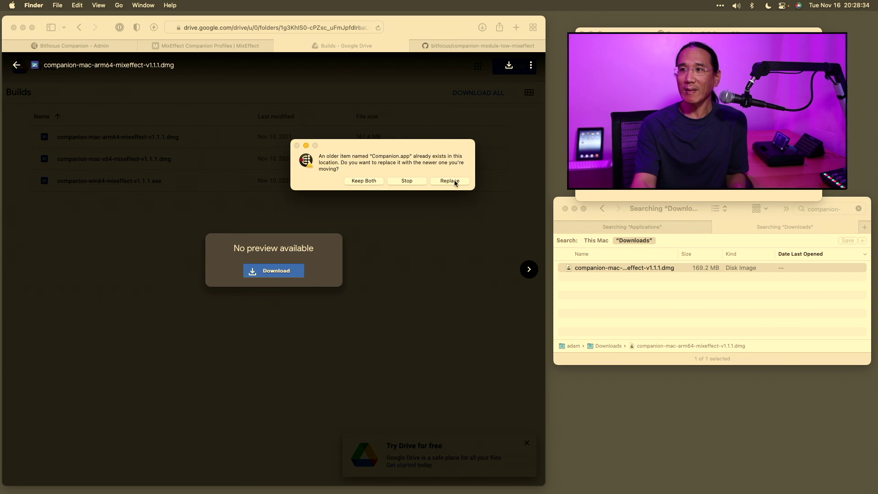
{"action": "left_click", "coordinate": [450, 181]}
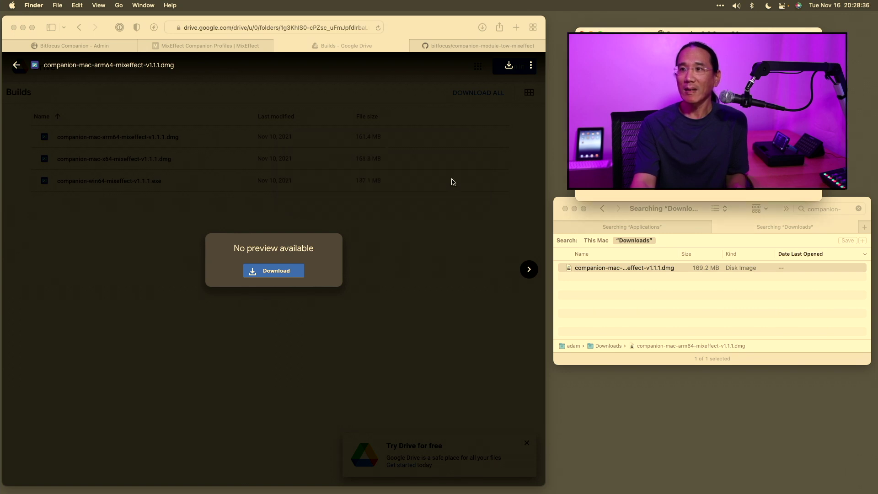
Launch the new Companion.app from the Applications search, allowing it past the malicious-software warning, and hide its launcher window
{"action": "left_click", "coordinate": [623, 227]}
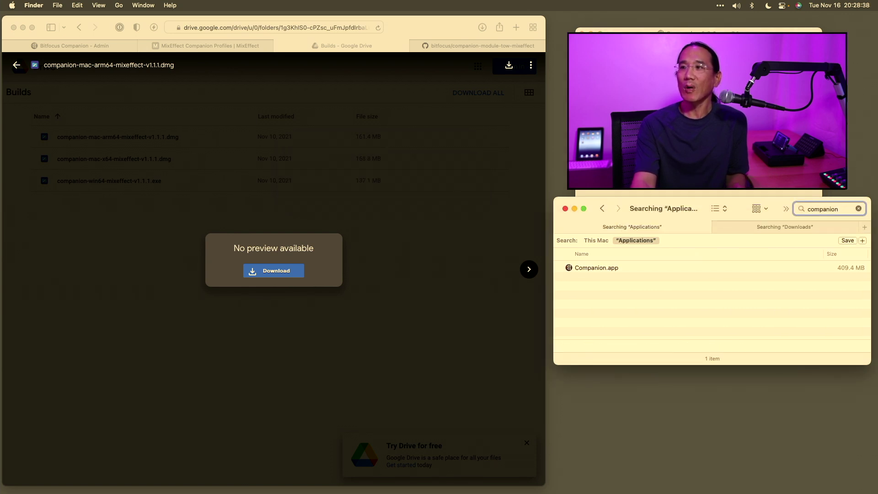
{"action": "left_click", "coordinate": [593, 267]}
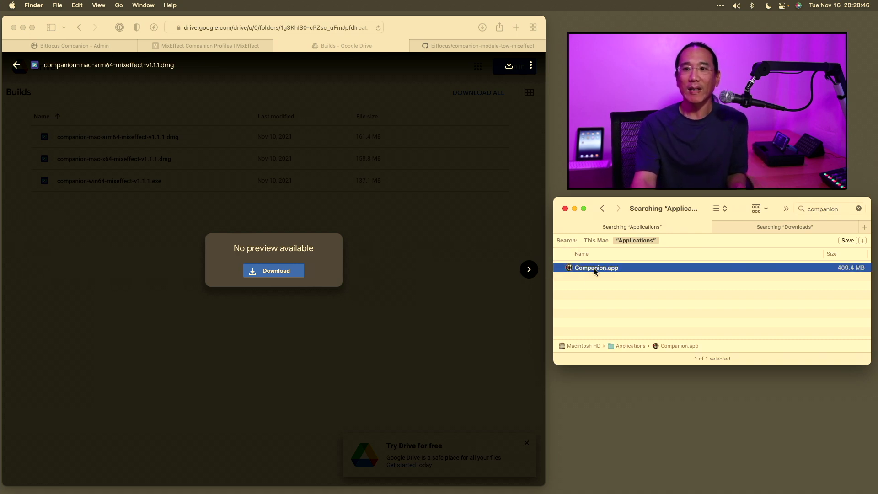
{"action": "double_click", "coordinate": [594, 268]}
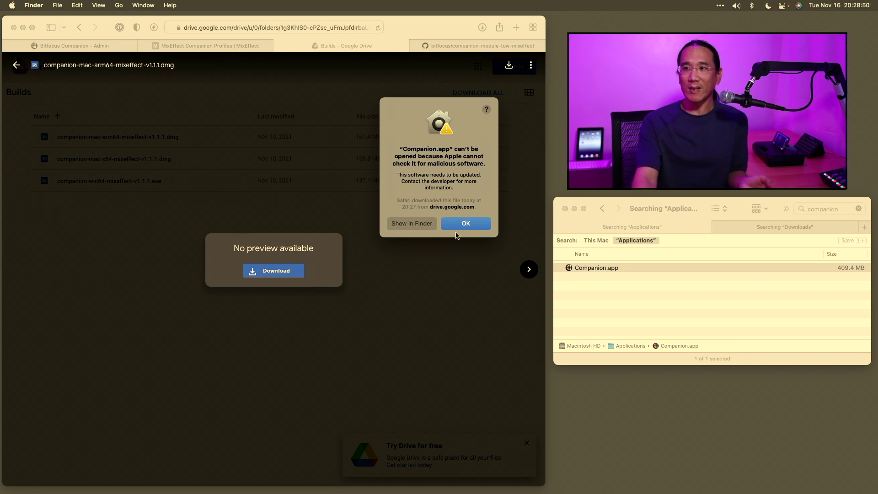
{"action": "left_click", "coordinate": [464, 224]}
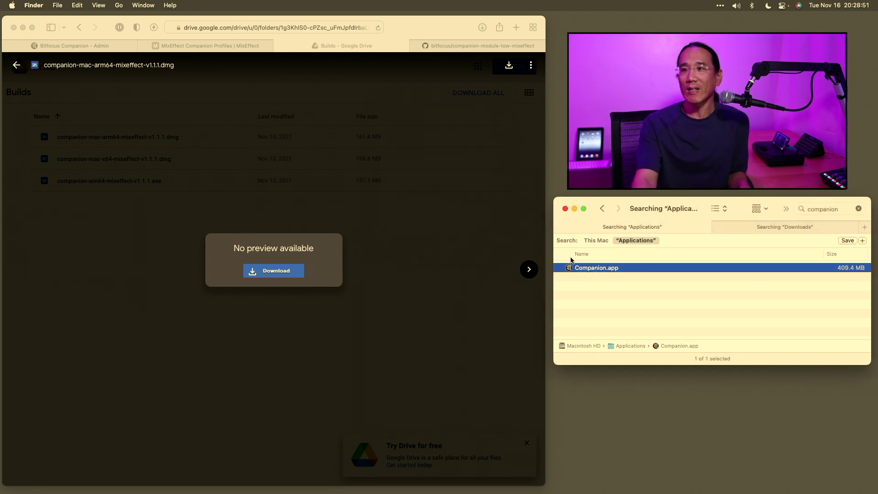
{"action": "right_click", "coordinate": [599, 268]}
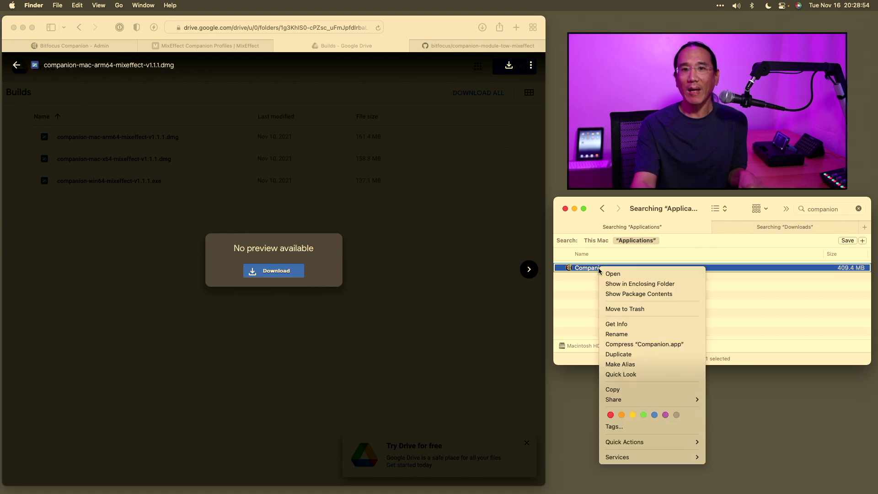
{"action": "left_click", "coordinate": [607, 273]}
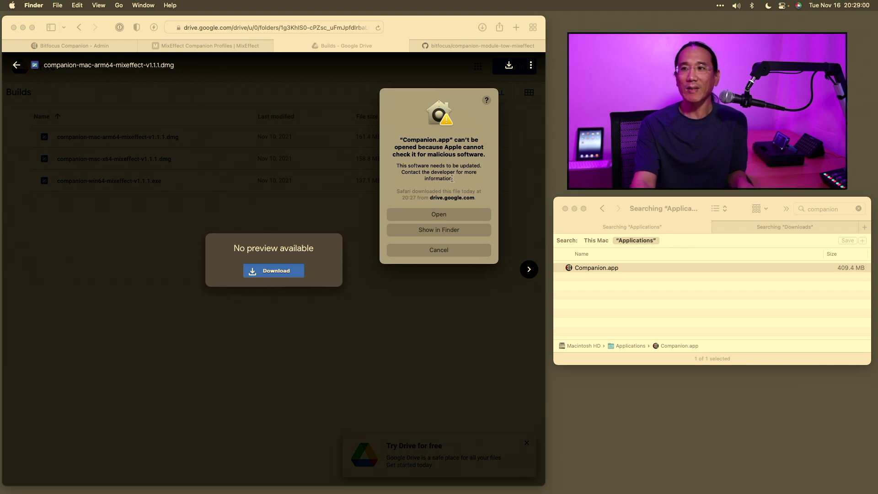
{"action": "left_click", "coordinate": [428, 214]}
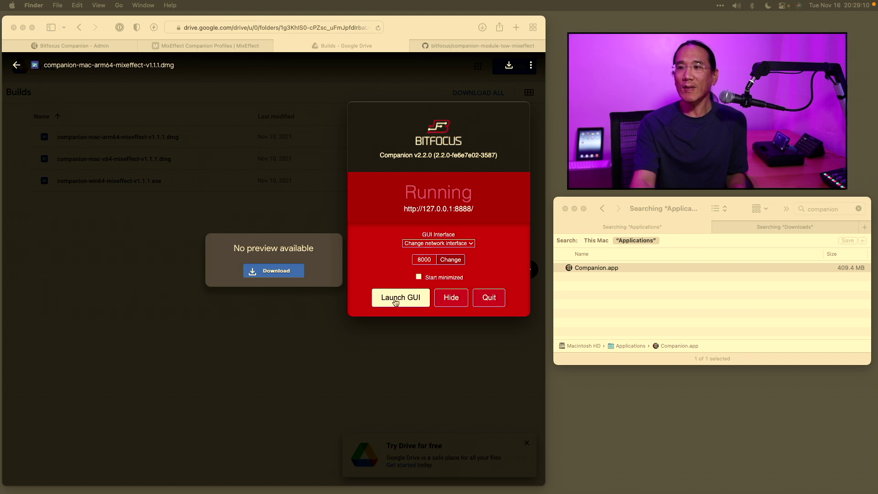
{"action": "left_click_drag", "start_coordinate": [371, 106], "coordinate": [465, 91]}
{"action": "key", "text": "cmd+h"}
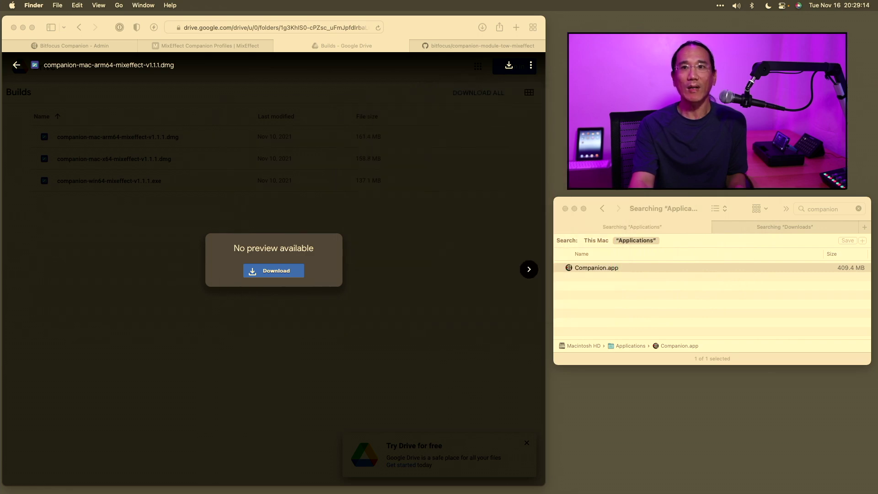
Check the Companion connections in Safari and view the ATEM Mini Extreme profile on the MixEffect Companion Profiles site
{"action": "left_click", "coordinate": [124, 50]}
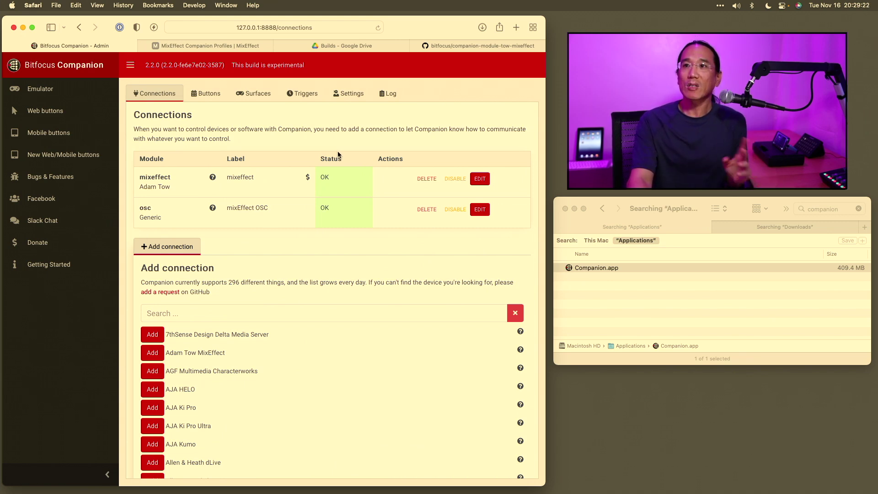
{"action": "left_click", "coordinate": [200, 46]}
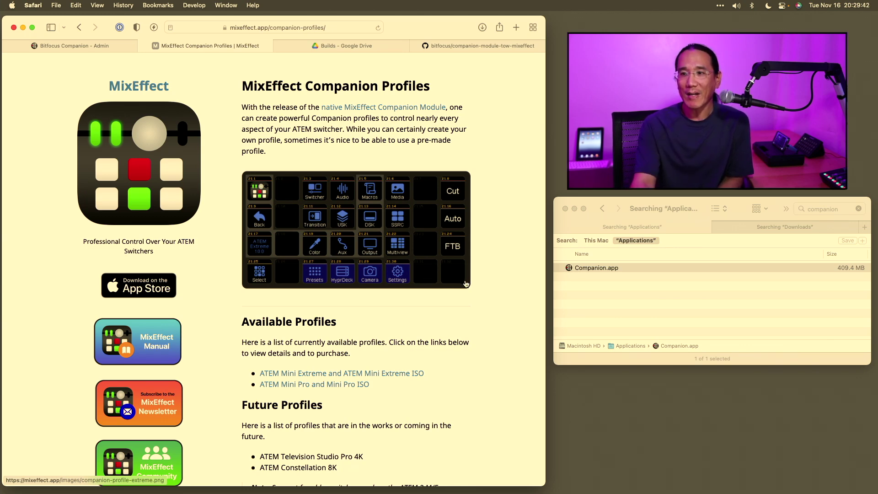
{"action": "scroll", "coordinate": [466, 284], "scroll_direction": "down", "scroll_amount": 5}
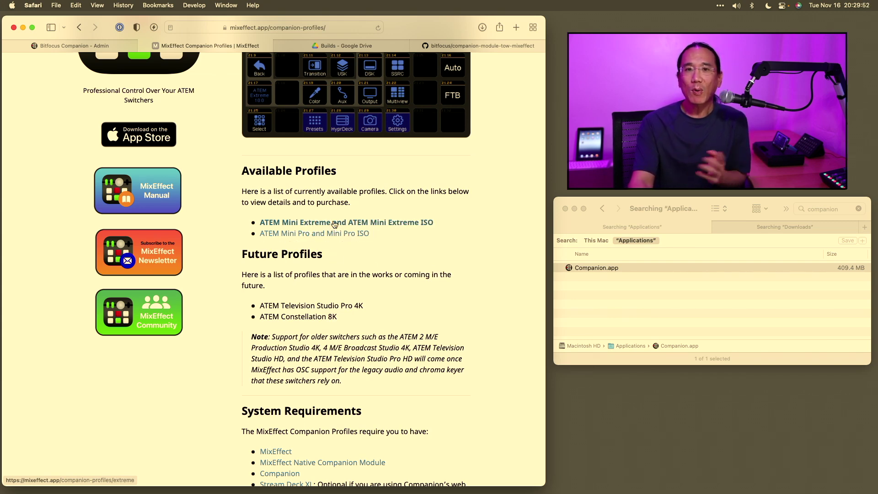
{"action": "left_click", "coordinate": [334, 223]}
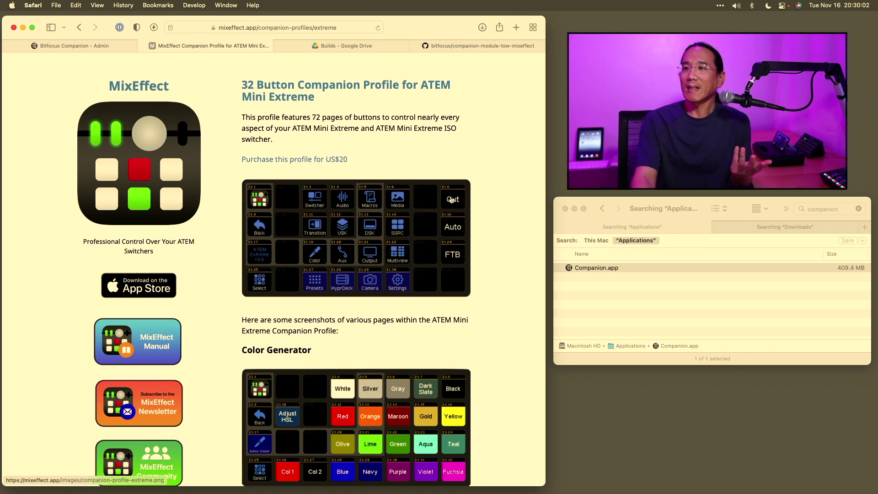
Return to the Companion admin site, show its button layout, and widen the browser window
{"action": "left_click", "coordinate": [83, 46]}
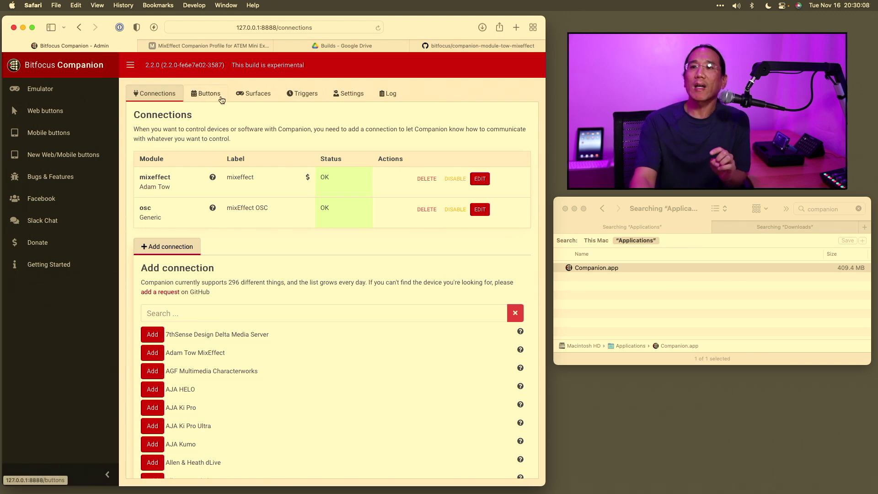
{"action": "left_click", "coordinate": [219, 95]}
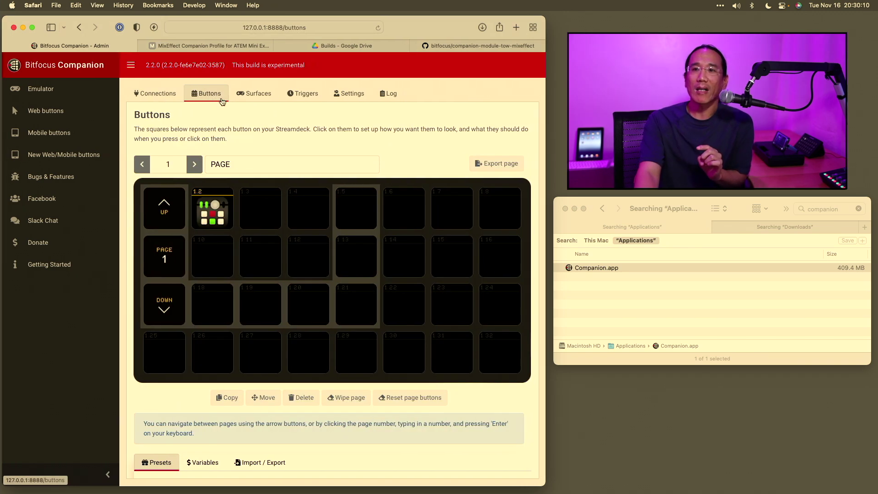
{"action": "left_click_drag", "start_coordinate": [546, 156], "coordinate": [665, 156]}
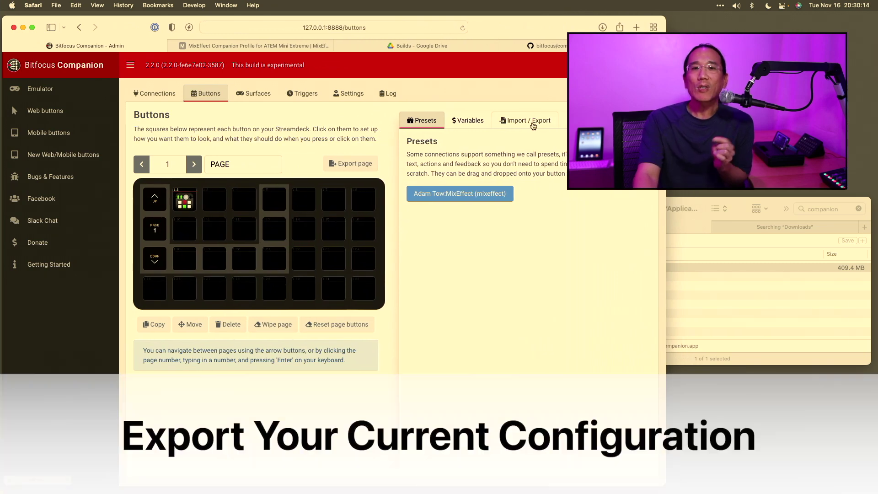
Export the full configuration with all instances and button pages, and return to the Companion admin page
{"action": "left_click", "coordinate": [532, 124]}
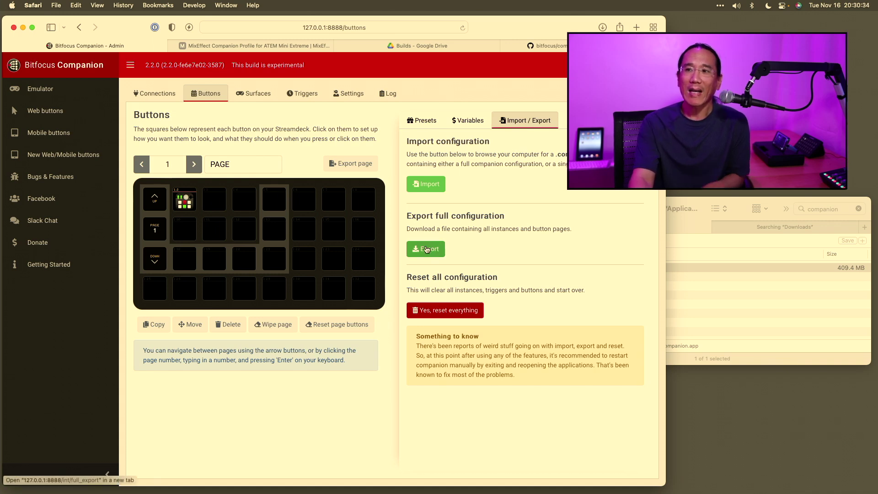
{"action": "left_click", "coordinate": [426, 249]}
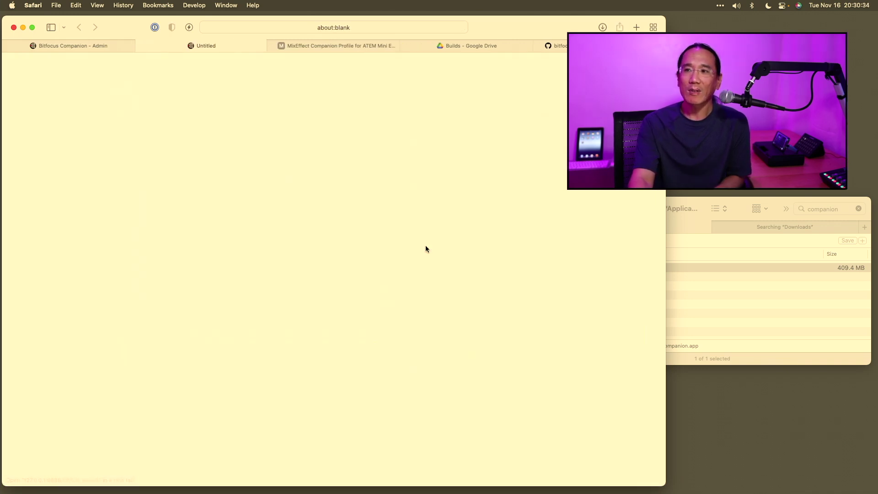
{"action": "left_click", "coordinate": [140, 46]}
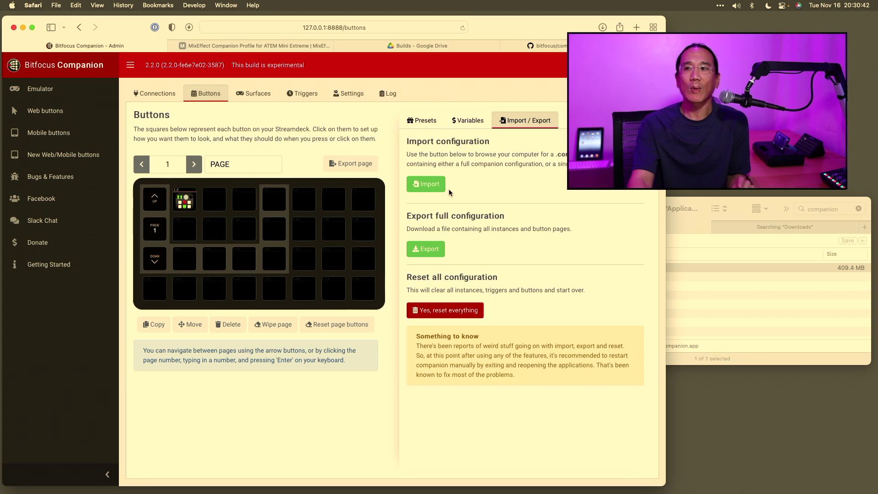
Import MixEffect-32-Extreme-Companion.companionconfig and replace the current configuration with it
{"action": "left_click", "coordinate": [422, 183]}
{"action": "double_click", "coordinate": [156, 135]}
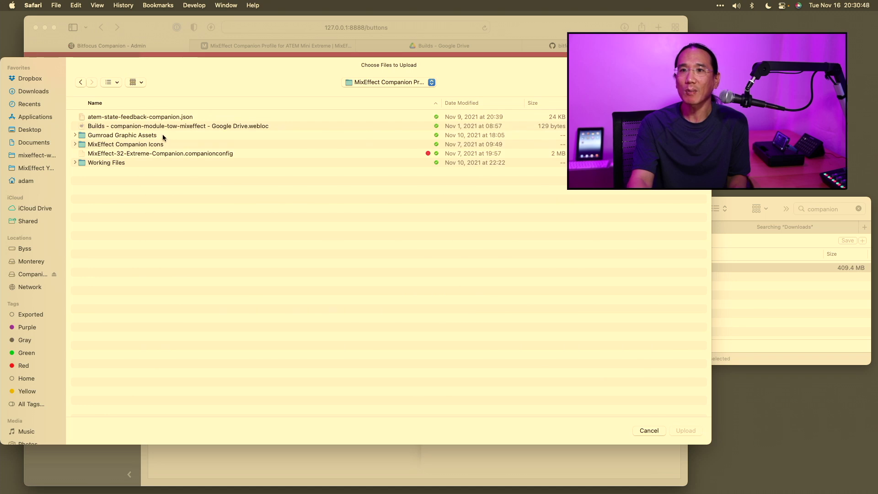
{"action": "left_click", "coordinate": [133, 153]}
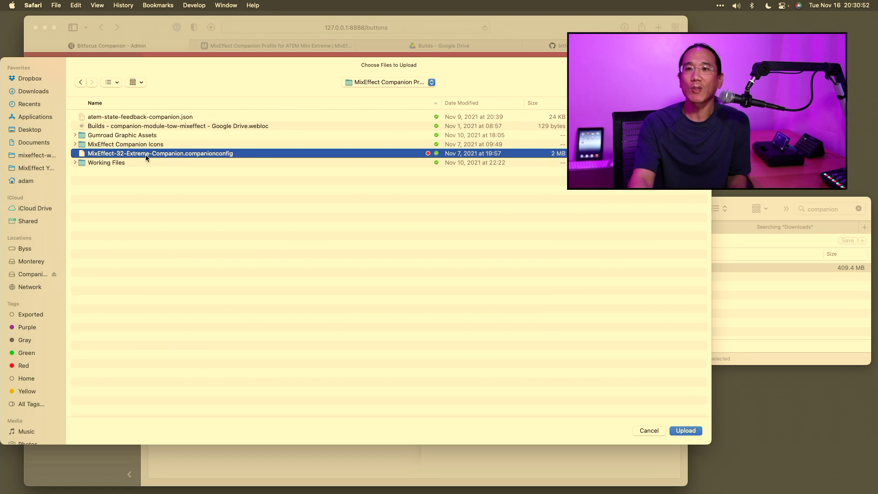
{"action": "double_click", "coordinate": [160, 155]}
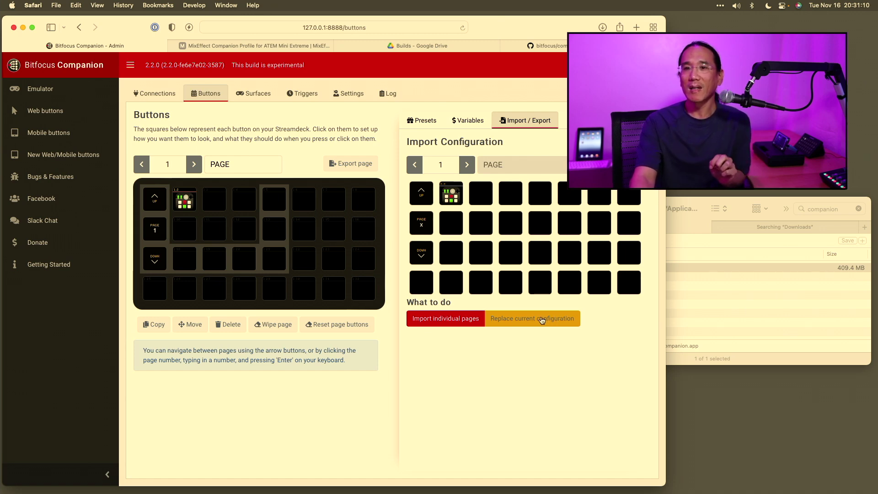
{"action": "left_click", "coordinate": [542, 320]}
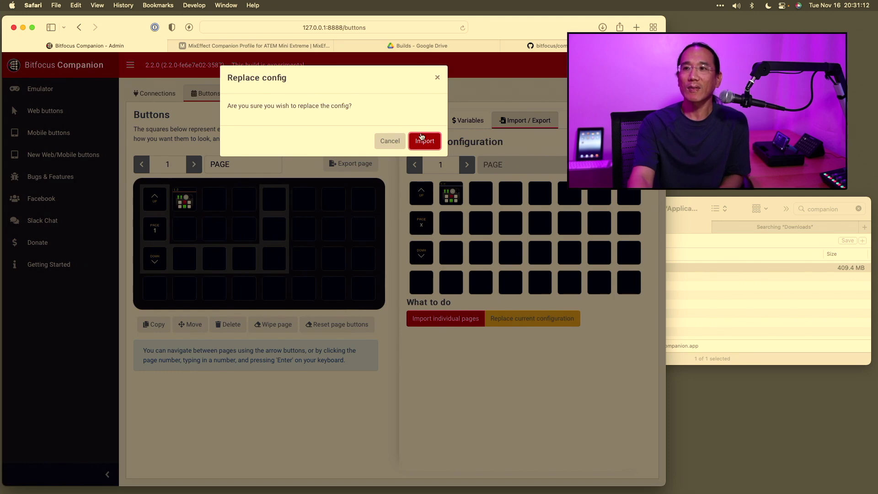
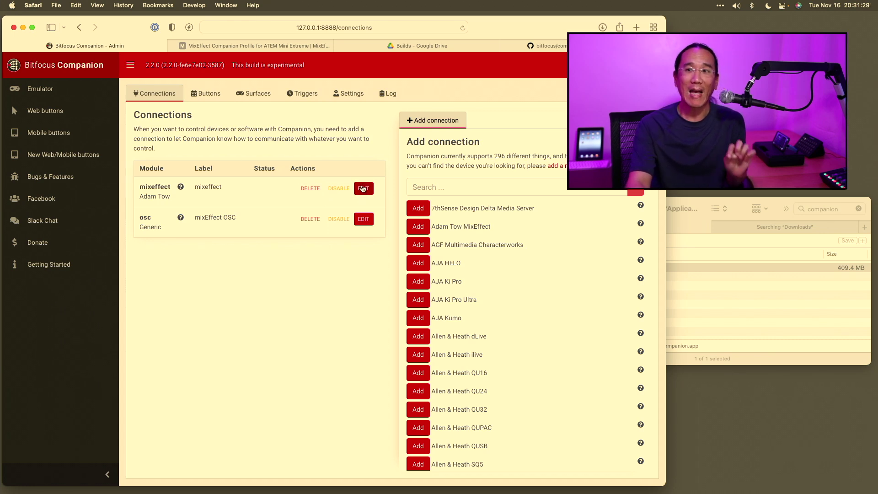
Try to load the mixeffect connection's configuration for editing, retrying once before cancelling
{"action": "left_click", "coordinate": [363, 188]}
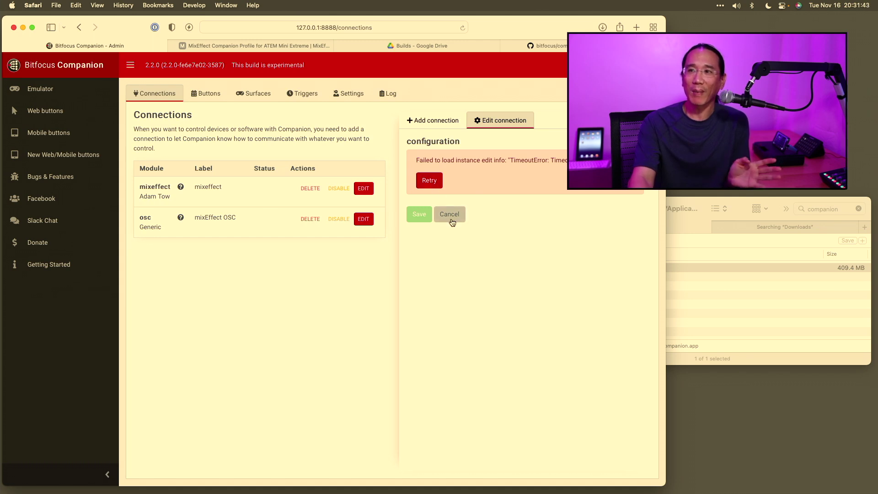
{"action": "left_click", "coordinate": [430, 181]}
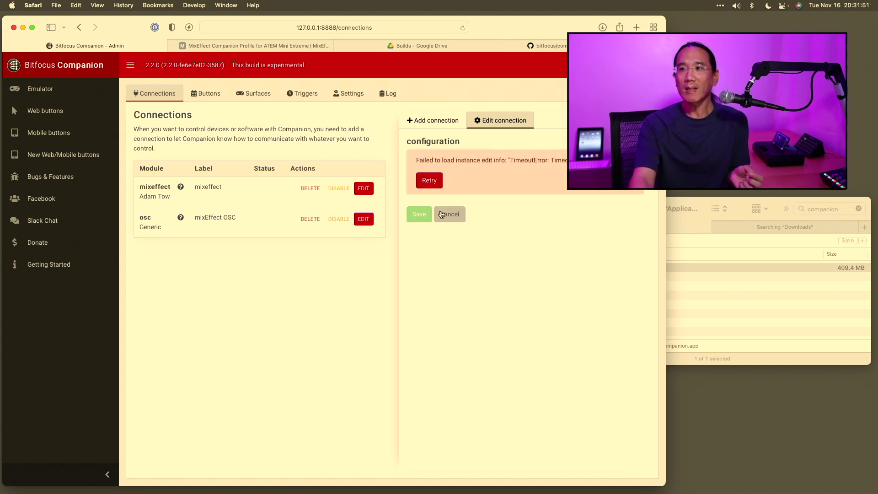
{"action": "left_click", "coordinate": [449, 215]}
Show the Companion launcher window, quit Companion, and relaunch Companion.app from the Applications folder
{"action": "left_click", "coordinate": [722, 7]}
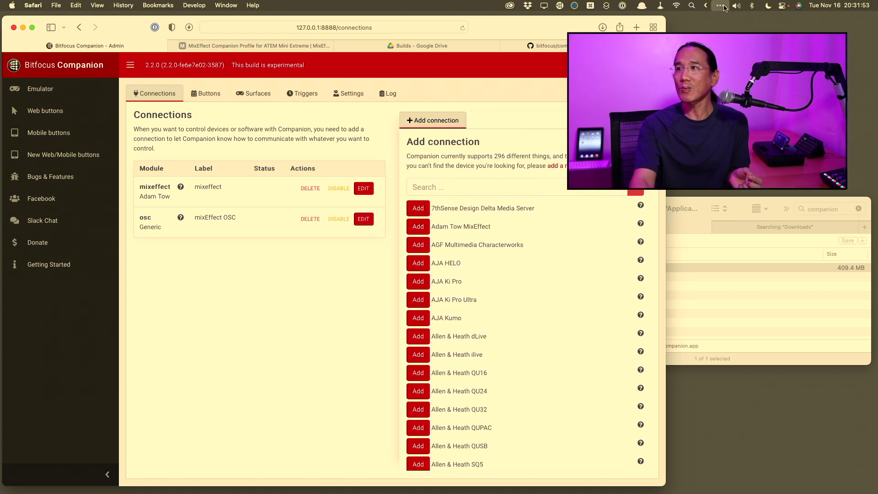
{"action": "left_click", "coordinate": [559, 6]}
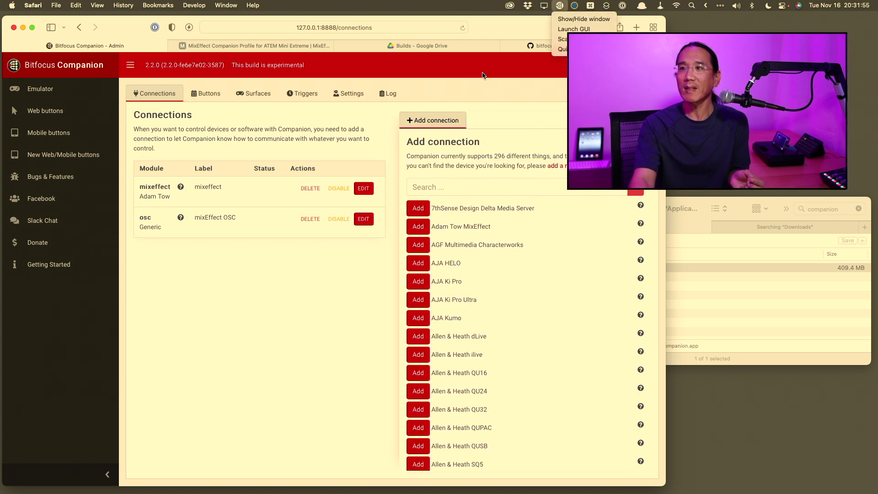
{"action": "left_click", "coordinate": [583, 18]}
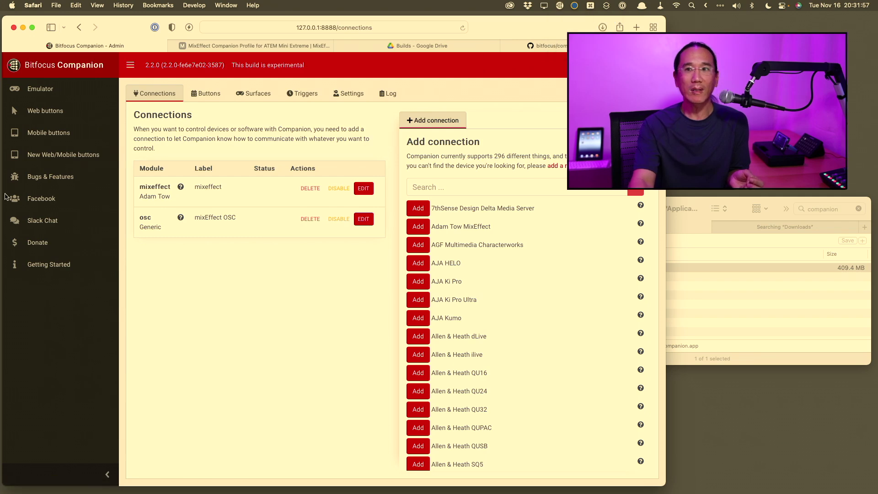
{"action": "left_click", "coordinate": [559, 6]}
{"action": "left_click", "coordinate": [584, 18]}
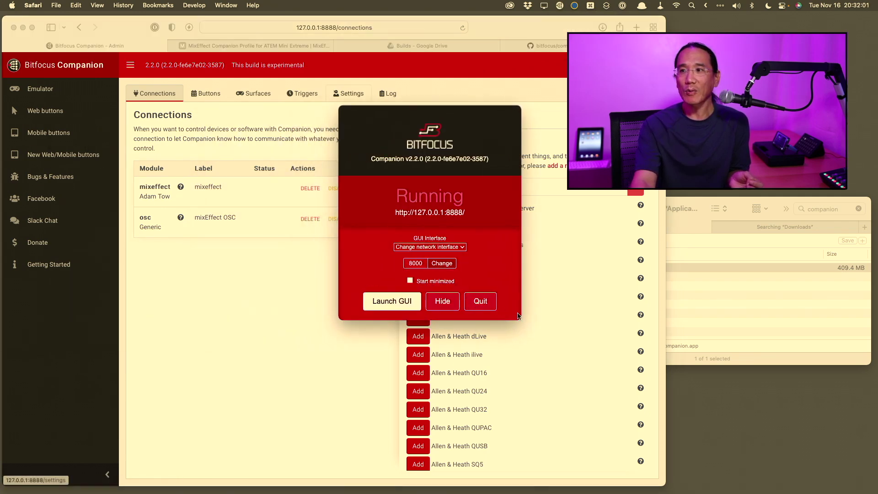
{"action": "left_click", "coordinate": [495, 305]}
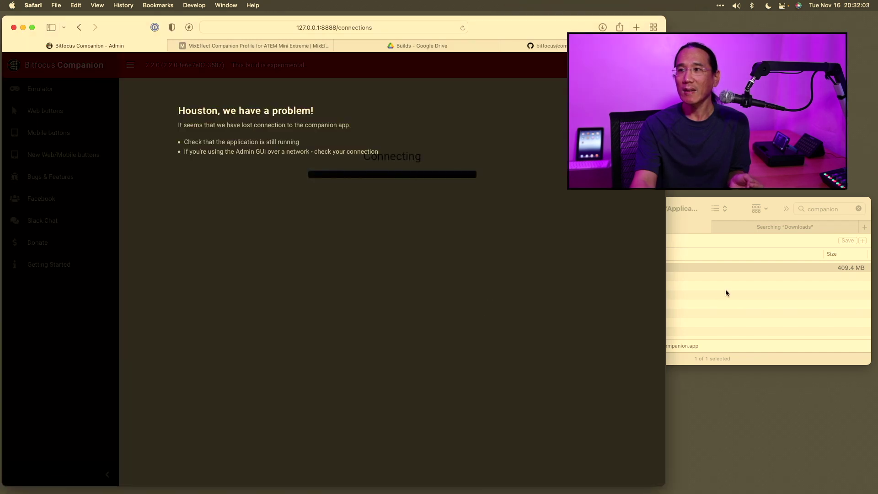
{"action": "left_click", "coordinate": [725, 289]}
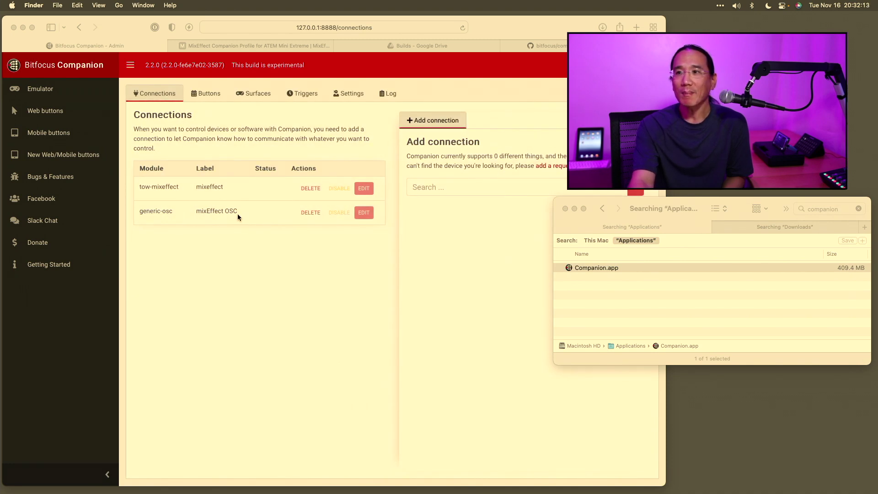
{"action": "left_click", "coordinate": [338, 157]}
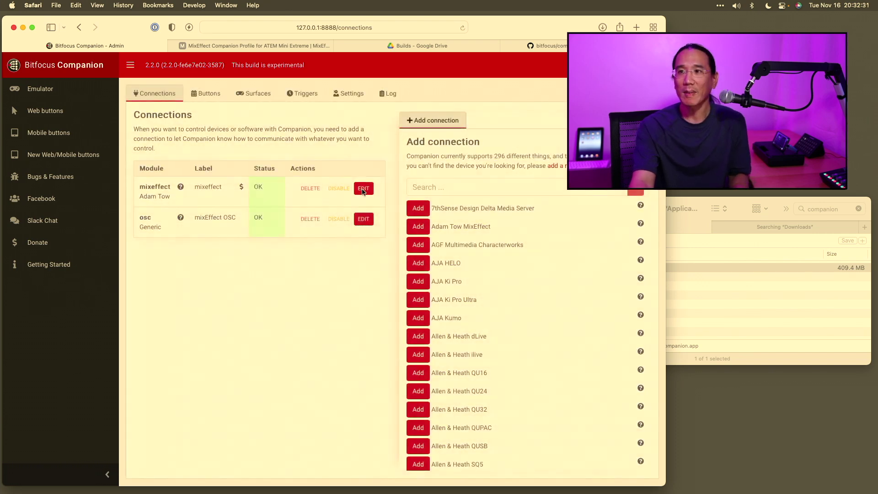
Open the mixeffect connection's configuration and examine the ATEM Mini Extreme ISO's OSC and Companion settings in MixEffect Pro
{"action": "left_click", "coordinate": [363, 189]}
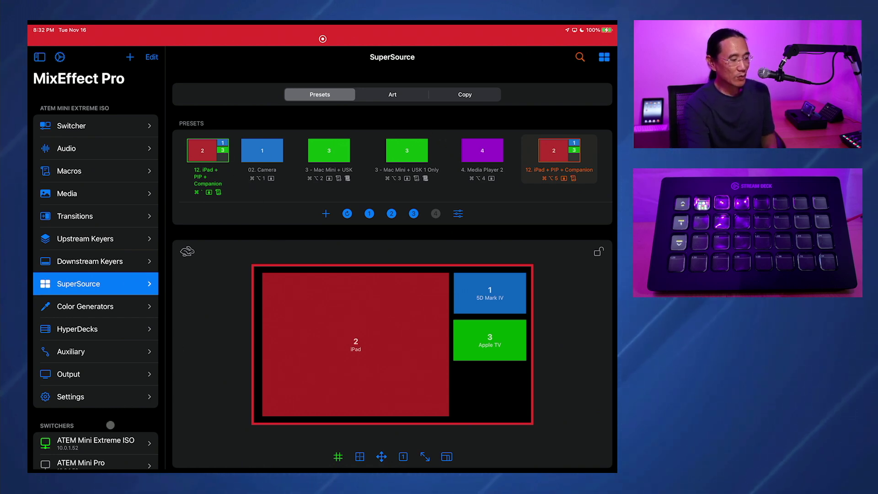
{"action": "left_click", "coordinate": [98, 438]}
{"action": "scroll", "coordinate": [366, 362], "scroll_direction": "down", "scroll_amount": 3}
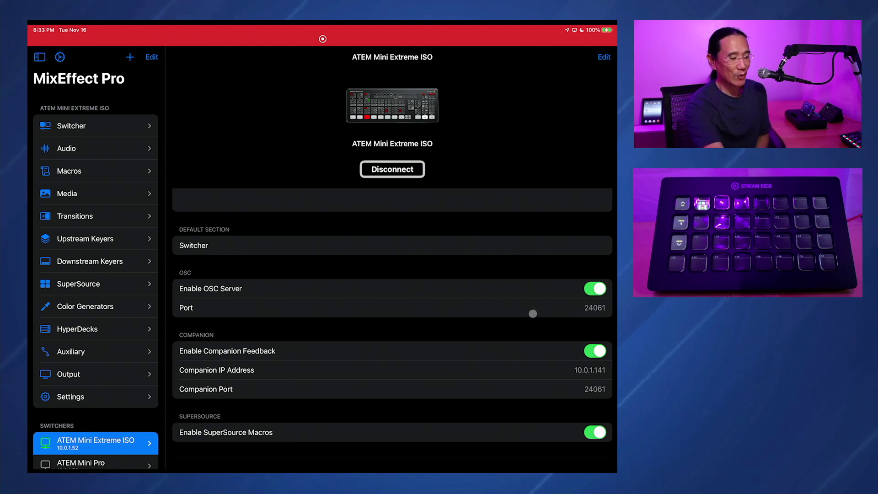
{"action": "key", "text": "super+h"}
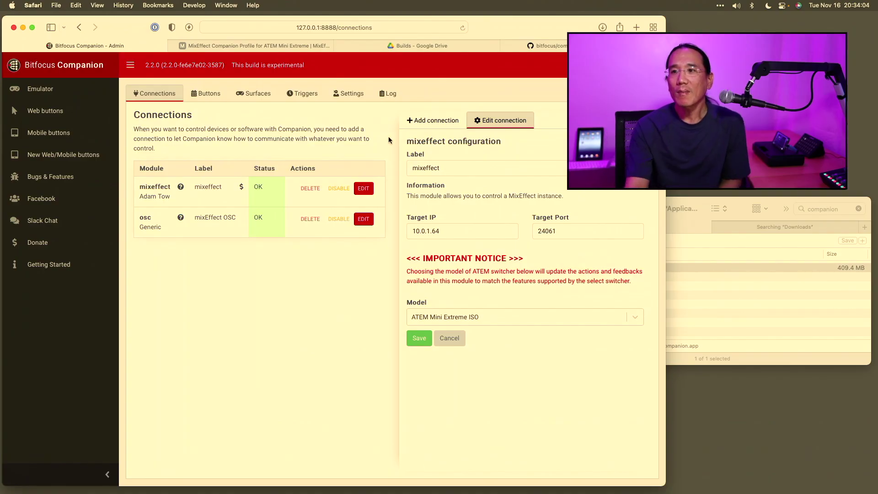
Review the mixeffect connection's target IP, target port and switcher model, and save its configuration
{"action": "left_click_drag", "start_coordinate": [438, 226], "coordinate": [402, 229]}
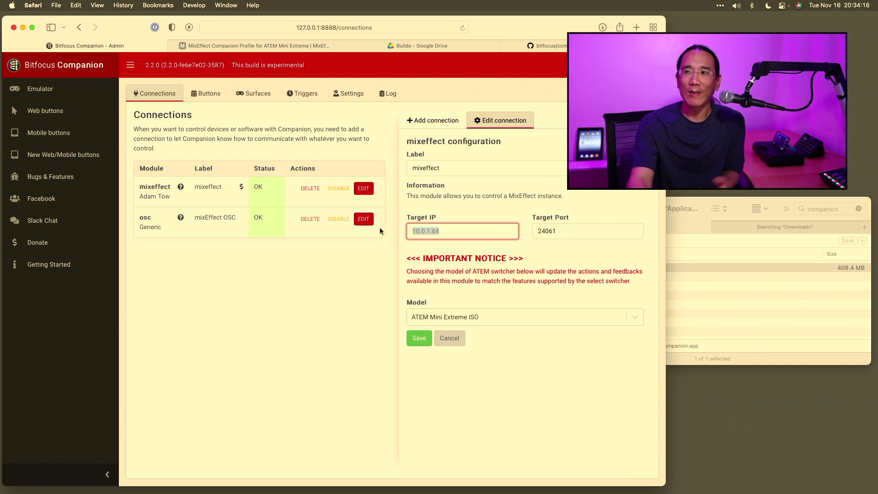
{"action": "left_click", "coordinate": [478, 231]}
{"action": "key", "text": "Tab"}
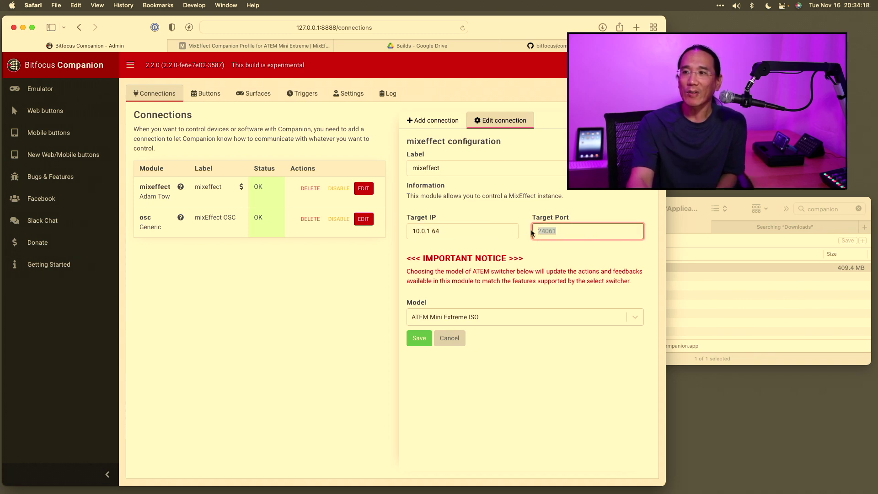
{"action": "left_click", "coordinate": [487, 315]}
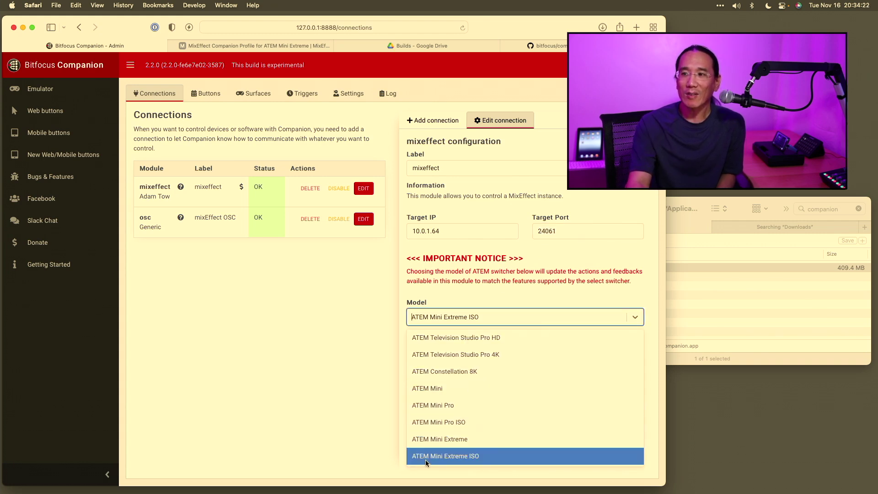
{"action": "left_click", "coordinate": [365, 451]}
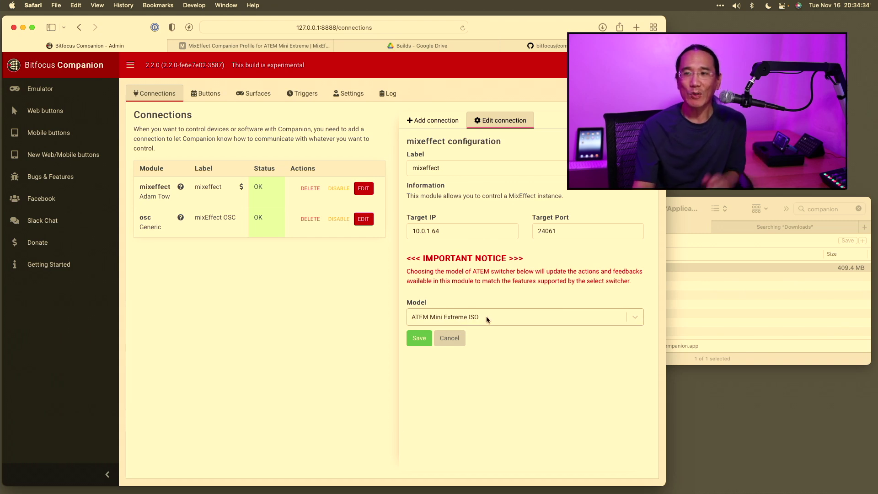
{"action": "left_click", "coordinate": [422, 341]}
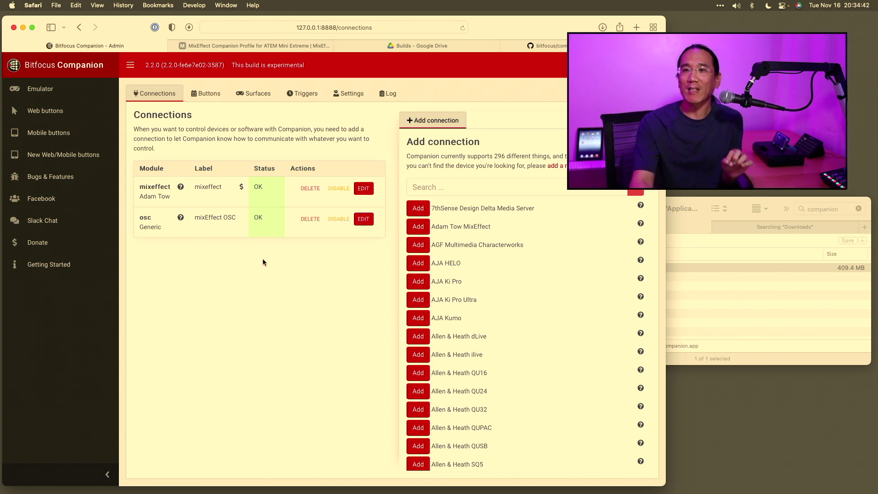
Check the mixEffect OSC connection's target settings, and show page 21 of the button layout
{"action": "left_click", "coordinate": [371, 221]}
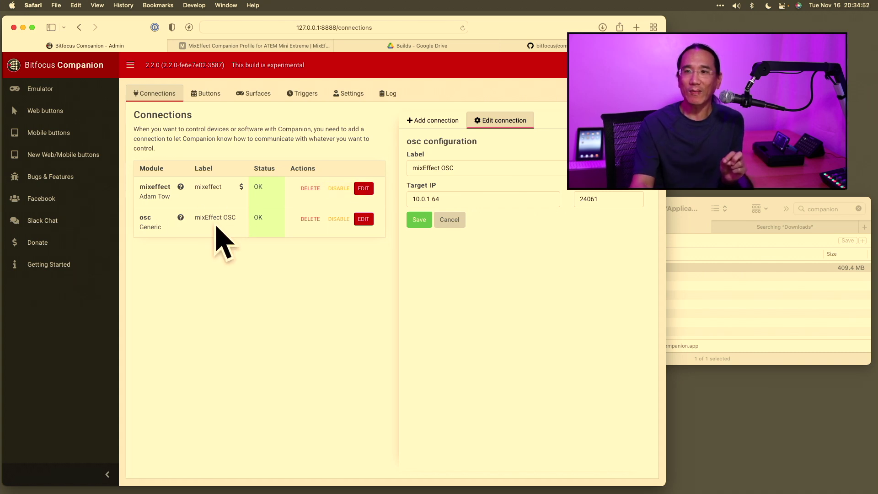
{"action": "left_click", "coordinate": [213, 94]}
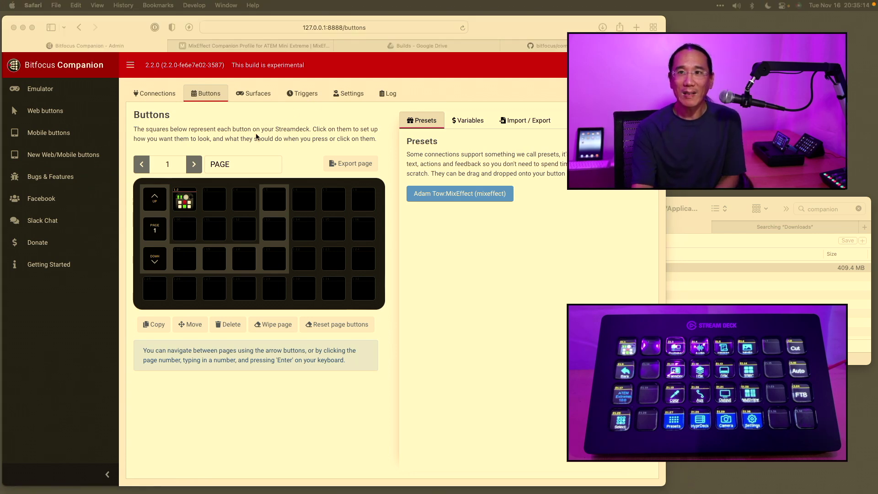
{"action": "left_click", "coordinate": [170, 164]}
{"action": "left_click", "coordinate": [166, 163]}
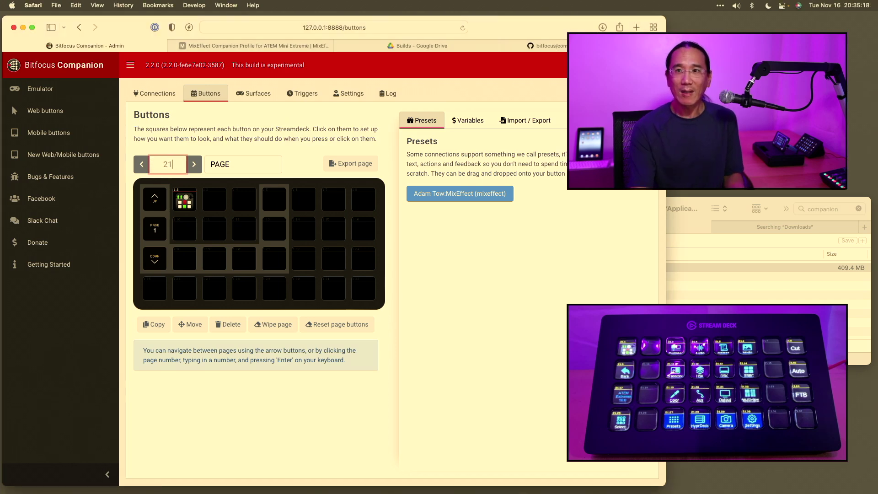
{"action": "key", "text": "Return"}
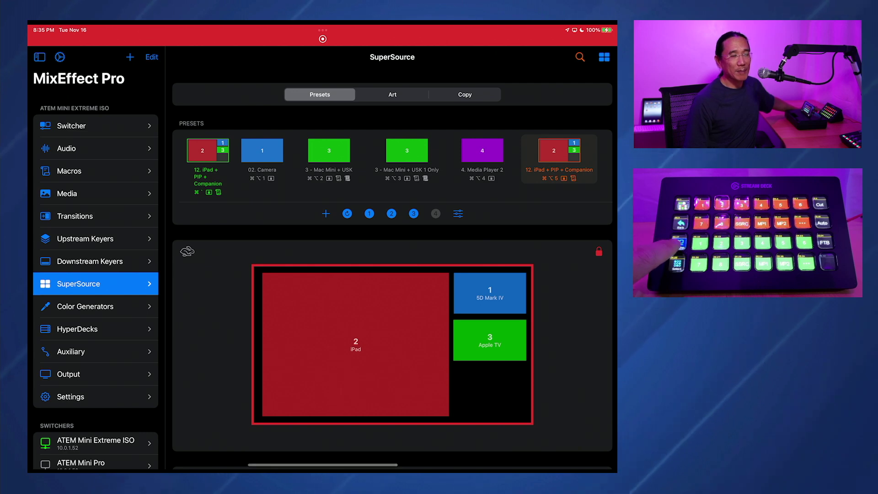
On the SSRC Presets page 78, set the Favorite 1 button's text and its SuperSource preset name to "02. Camera"
{"action": "key", "text": "super+1"}
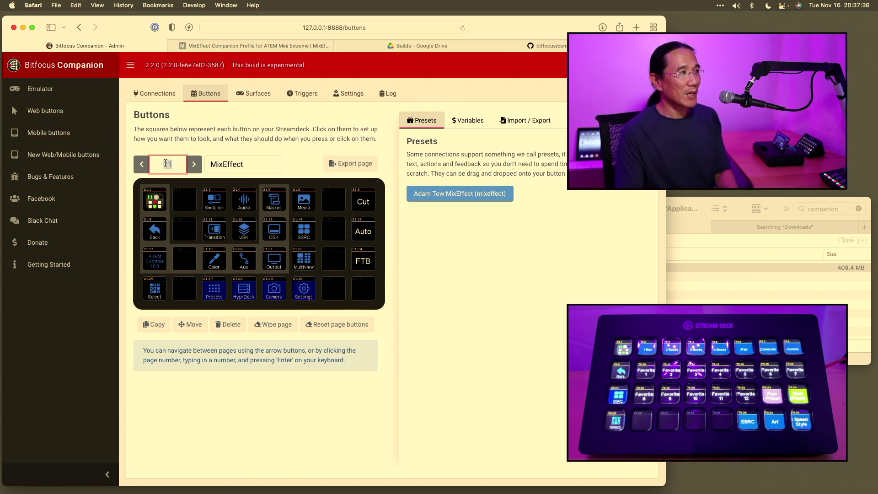
{"action": "key", "text": "Return"}
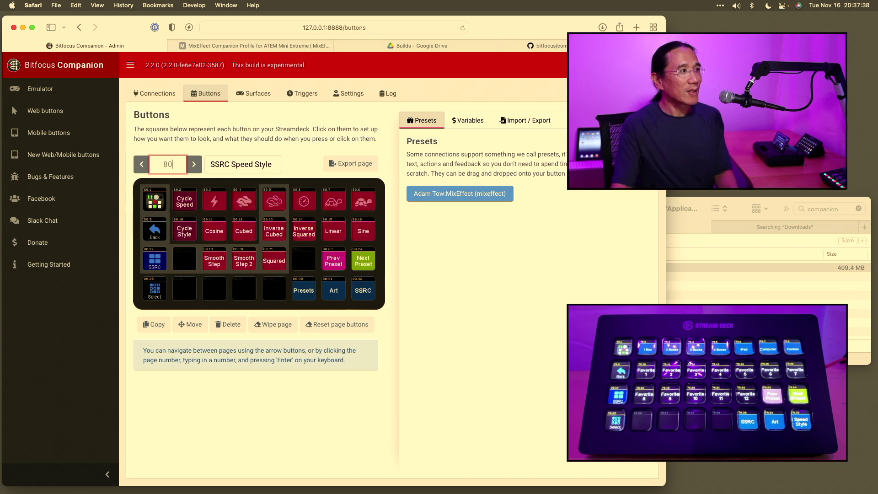
{"action": "left_click", "coordinate": [142, 169]}
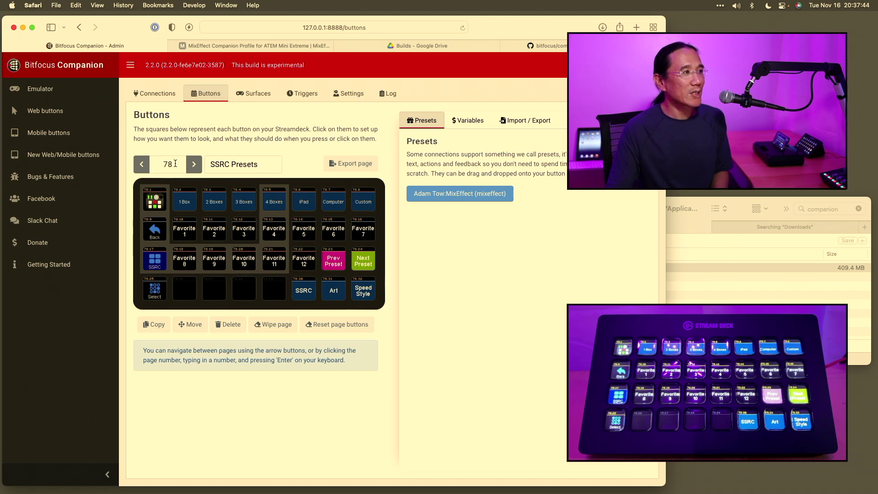
{"action": "left_click", "coordinate": [185, 234]}
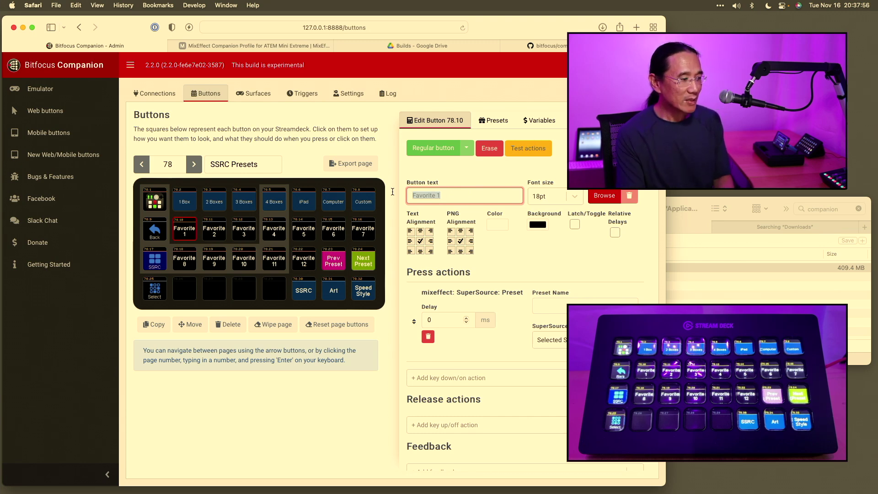
{"action": "type", "text": ". Cm"}
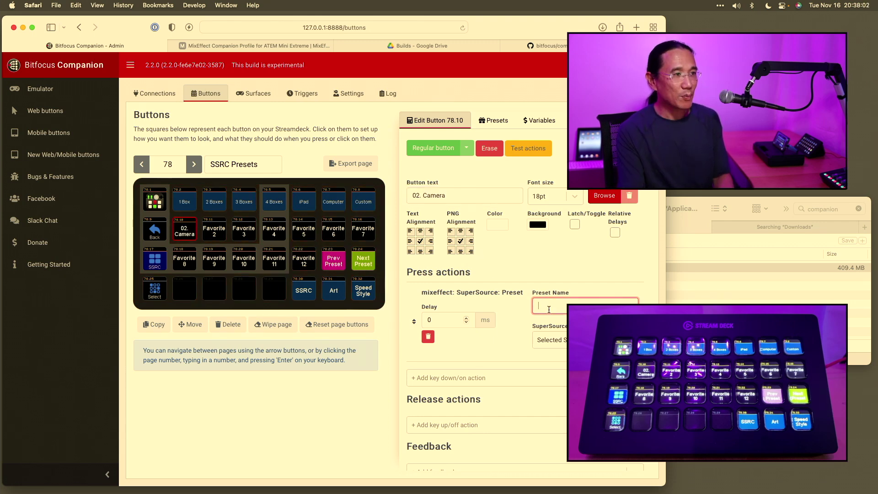
{"action": "type", "text": "02. Ca"}
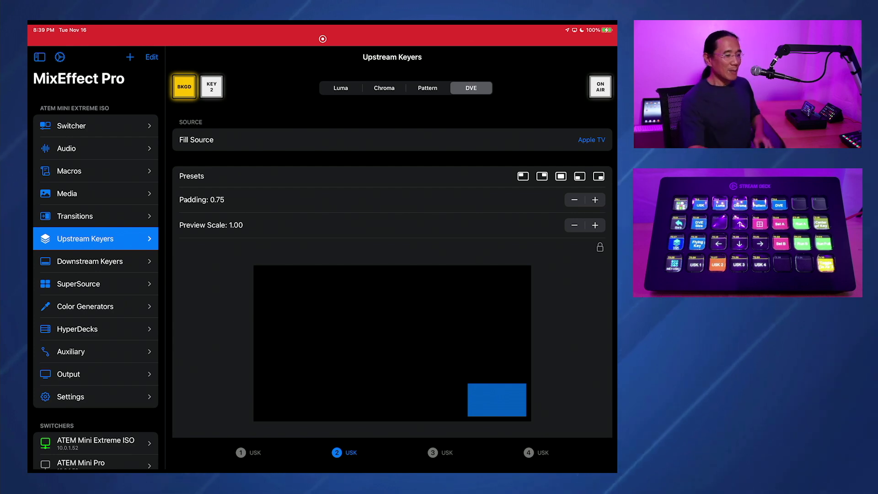
Show SuperSource in MixEffect Pro, and set the Companion Favorite 2 button's text and preset name to "3 - Mac mini + USK"
{"action": "left_click", "coordinate": [78, 283]}
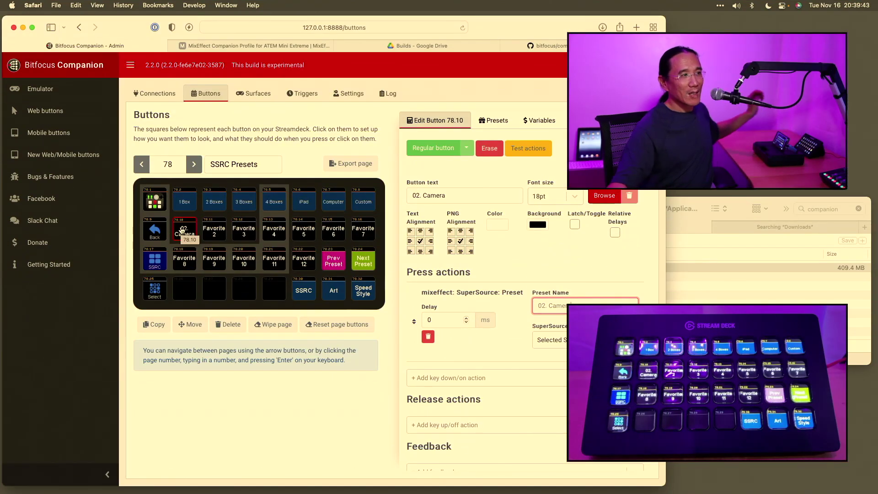
{"action": "left_click", "coordinate": [213, 231]}
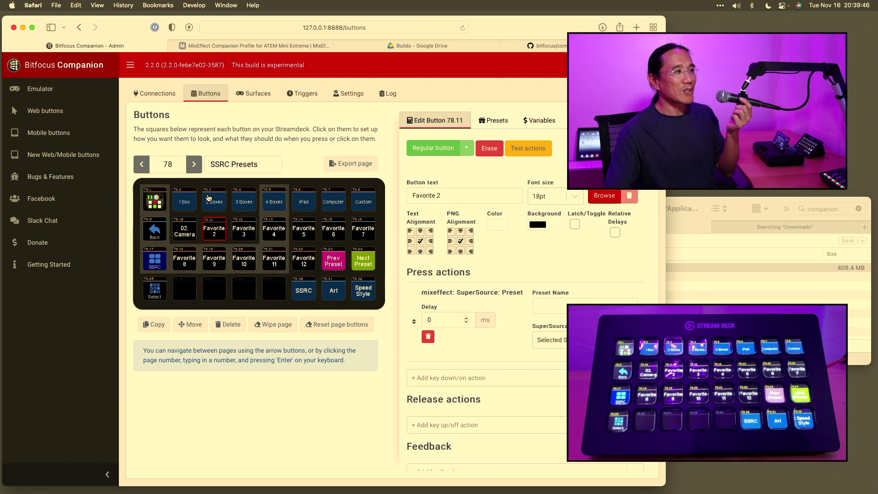
{"action": "left_click", "coordinate": [556, 304]}
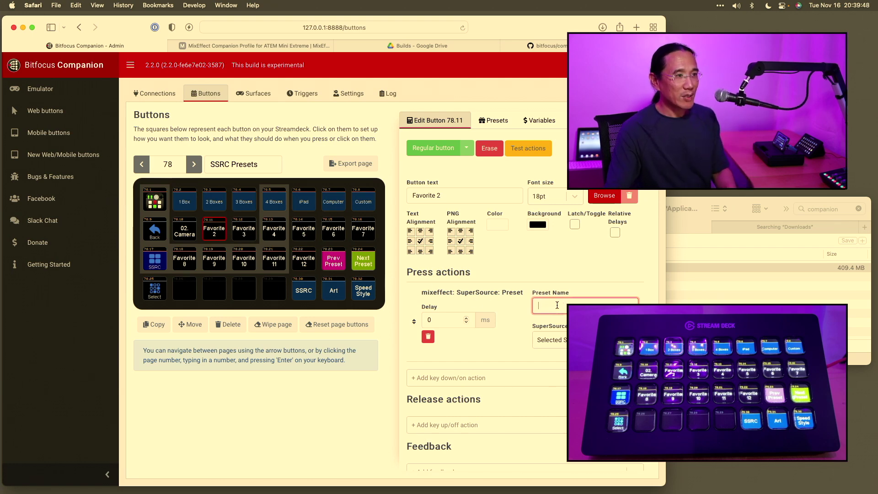
{"action": "type", "text": "3 - Mac m"}
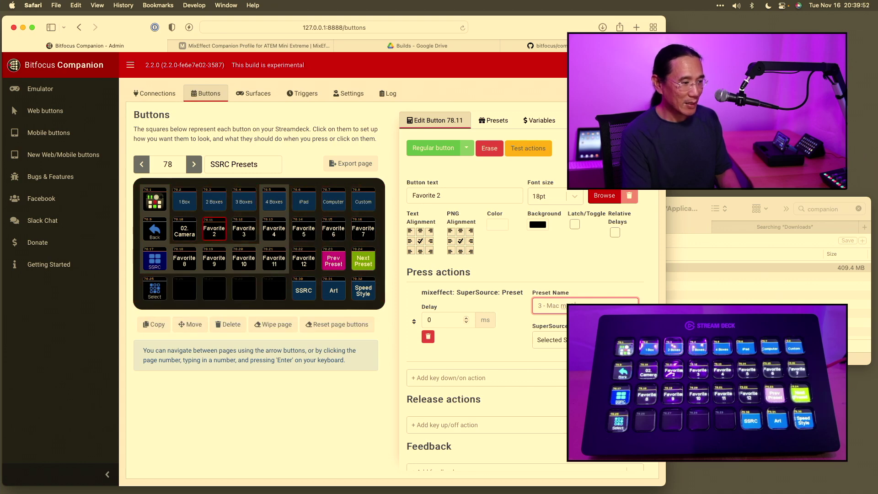
{"action": "key", "text": "super+a"}
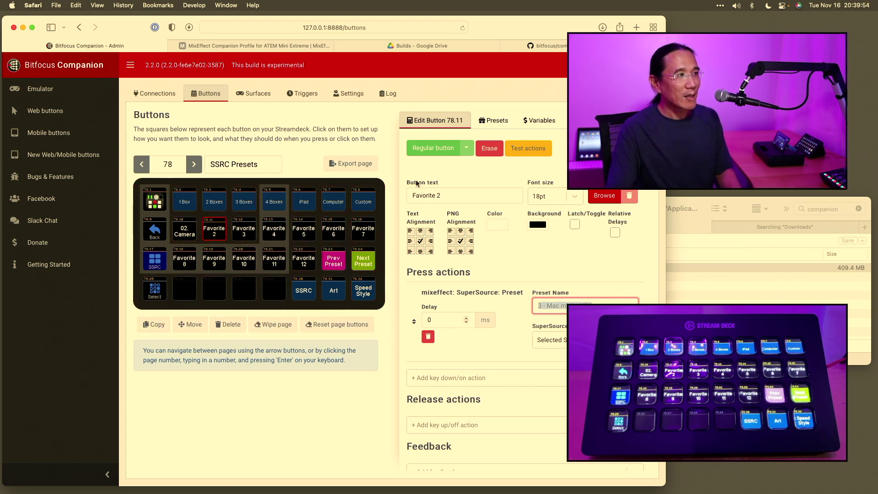
{"action": "triple_click", "coordinate": [449, 193]}
{"action": "type", "text": "3 - Mac mini + USK"}
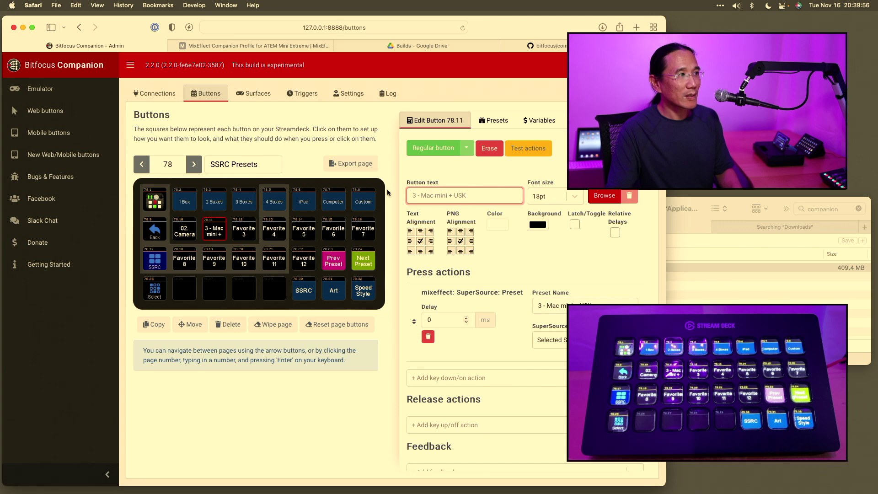
Set the Favorite 3 button's text and its SuperSource preset name to "3 - Mac mini + USK 1 Only"
{"action": "left_click", "coordinate": [243, 231]}
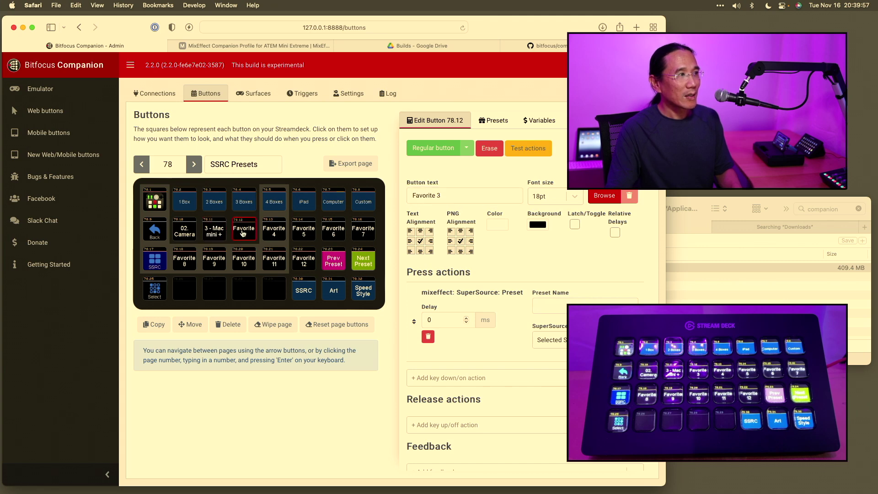
{"action": "triple_click", "coordinate": [414, 190]}
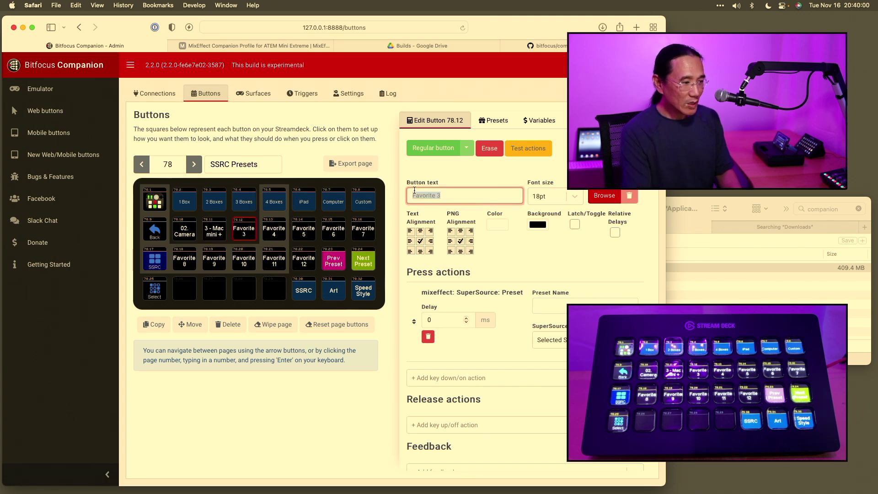
{"action": "type", "text": "3 - Mac Mini"}
{"action": "key", "text": "BackSpace"}
{"action": "key", "text": "BackSpace"}
{"action": "key", "text": "BackSpace"}
{"action": "key", "text": "BackSpace"}
{"action": "type", "text": "mini + USK"}
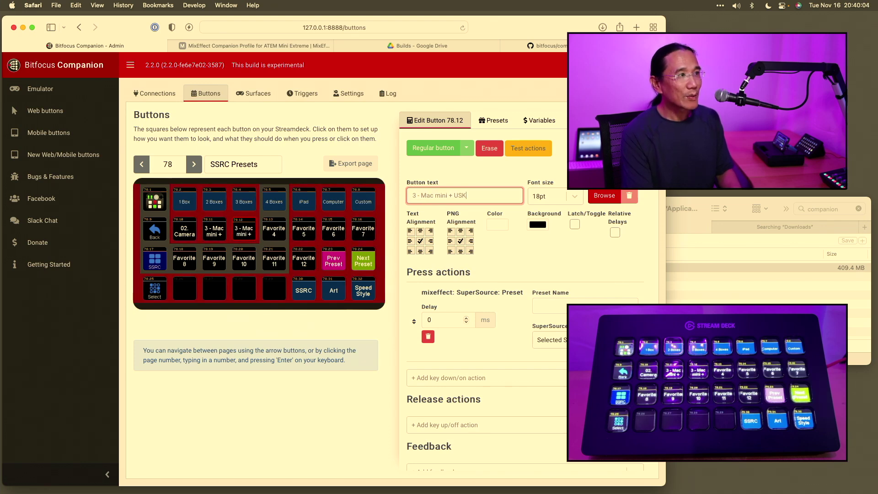
{"action": "key", "text": "Return"}
{"action": "type", "text": "1 Only"}
{"action": "key", "text": "super+a"}
{"action": "key", "text": "super+c"}
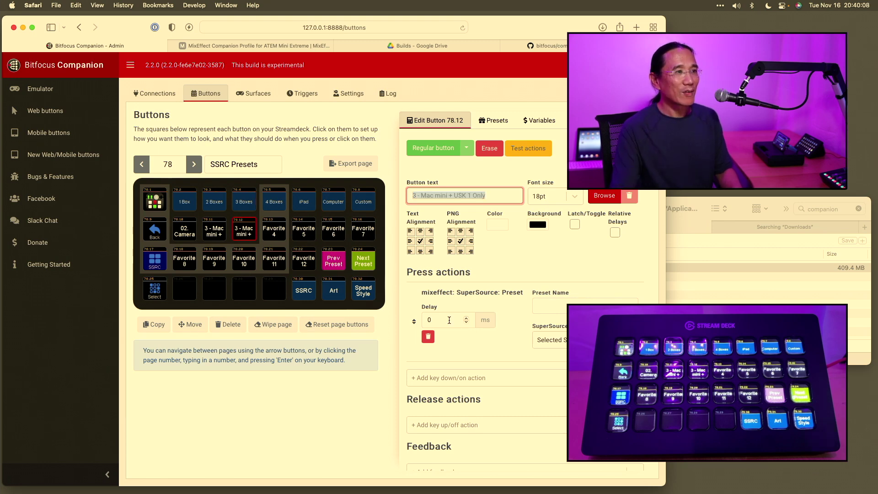
{"action": "left_click", "coordinate": [538, 309]}
{"action": "key", "text": "super+v"}
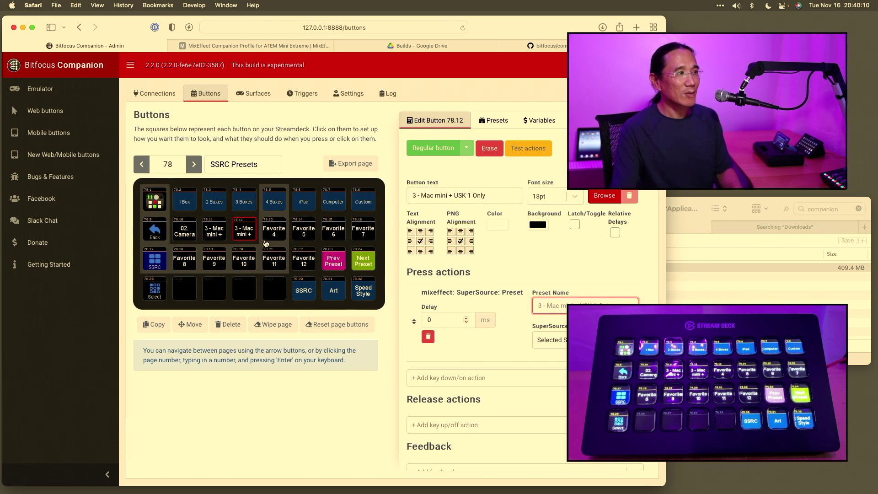
Shorten the text of button 78.12 to "3 - Mac USK 1"
{"action": "left_click", "coordinate": [252, 230]}
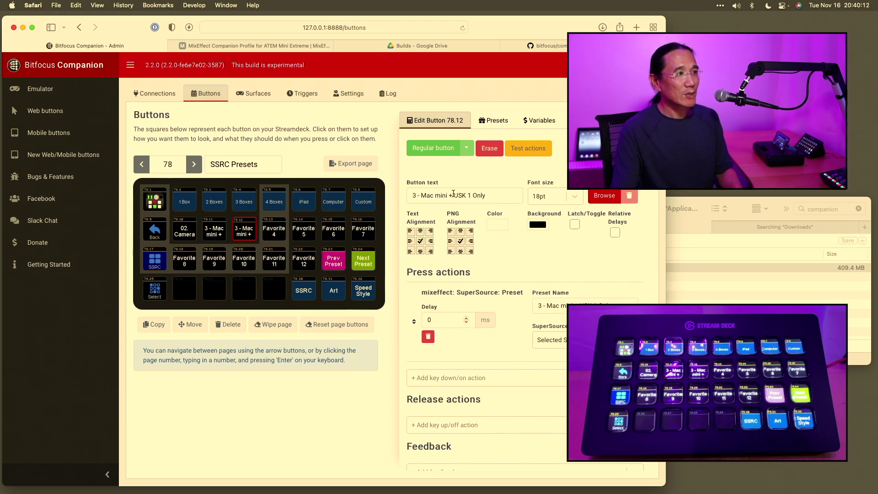
{"action": "left_click_drag", "start_coordinate": [437, 195], "coordinate": [486, 195]}
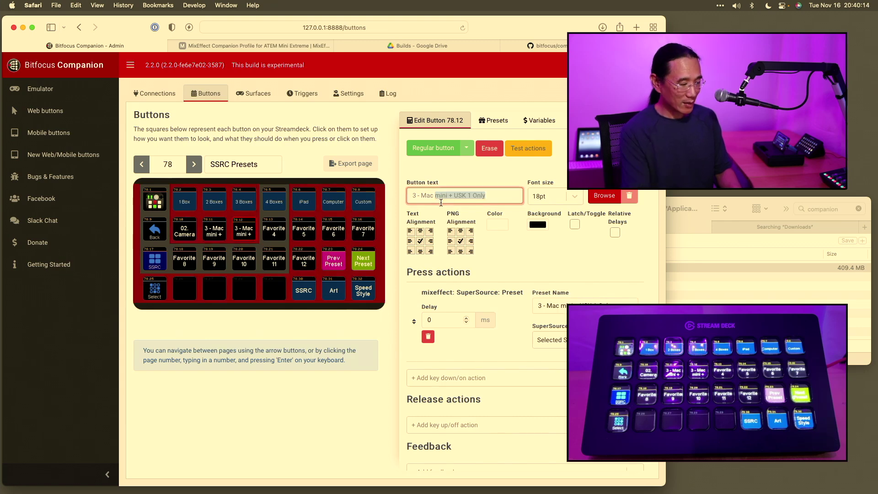
{"action": "type", "text": "USK"}
Set the Favorite 4 button's text and its SuperSource preset name to "4. Media Player 2"
{"action": "left_click", "coordinate": [267, 230]}
{"action": "left_click_drag", "start_coordinate": [449, 196], "coordinate": [402, 190]}
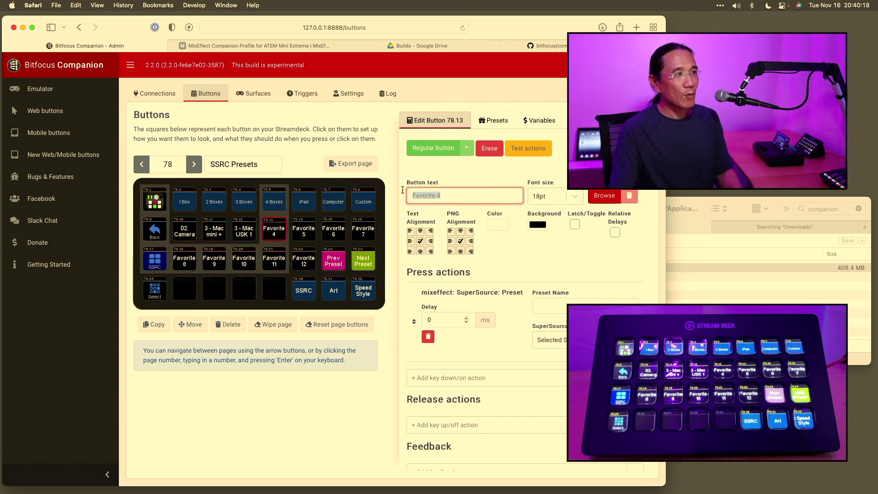
{"action": "type", "text": "4. Media Player 2"}
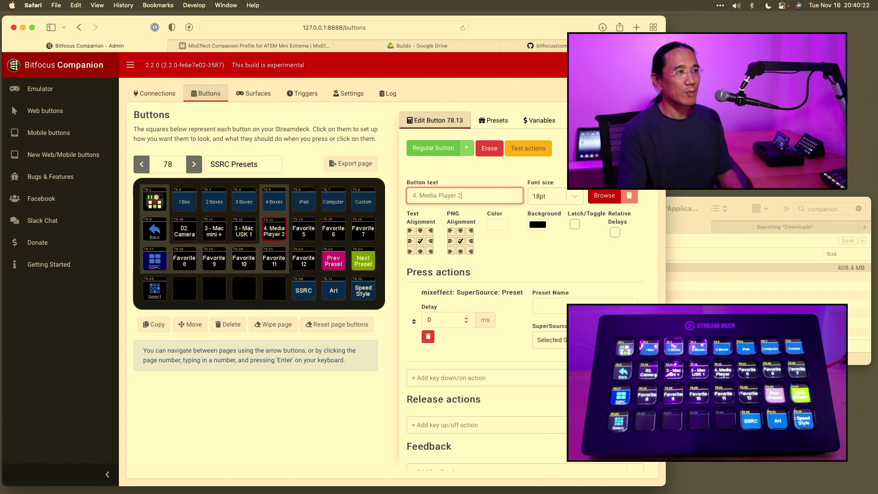
{"action": "key", "text": "super+a"}
{"action": "left_click", "coordinate": [548, 308]}
Set the Favorite 5 button's text and its SuperSource preset name to "12. iPad + PIP + Companion"
{"action": "left_click", "coordinate": [308, 230]}
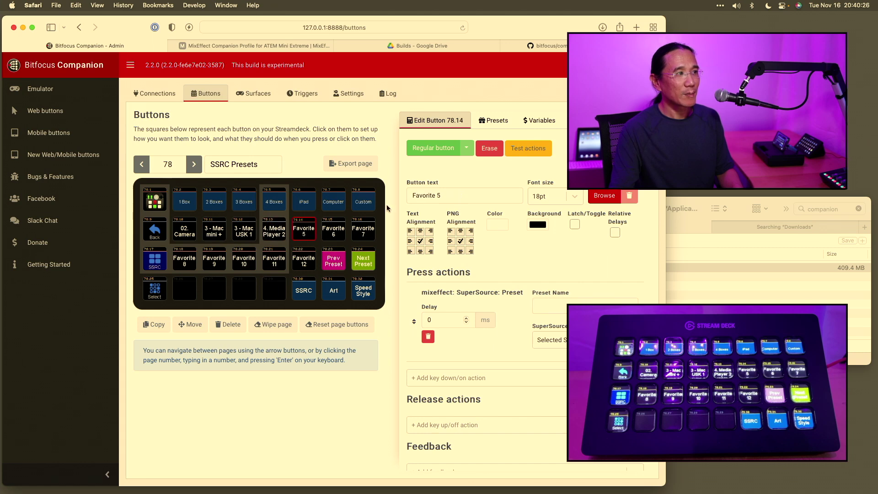
{"action": "triple_click", "coordinate": [442, 193]}
{"action": "type", "text": "12. iPad +"}
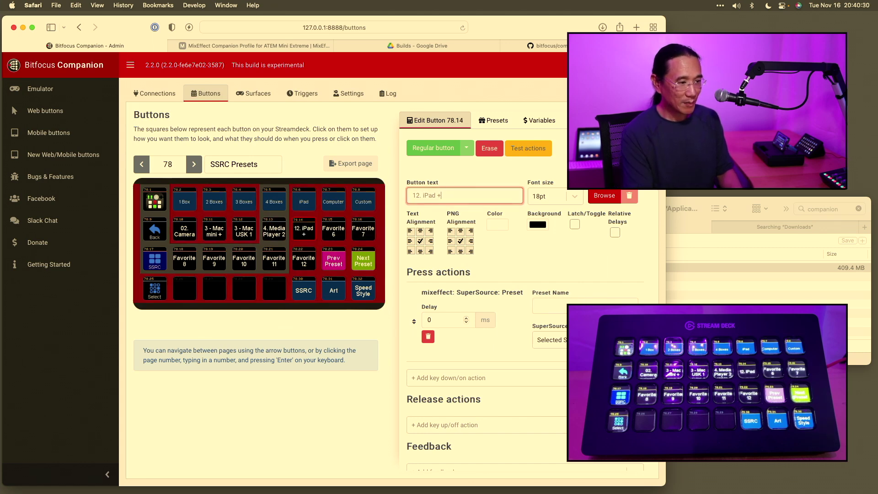
{"action": "type", "text": " PIP +"}
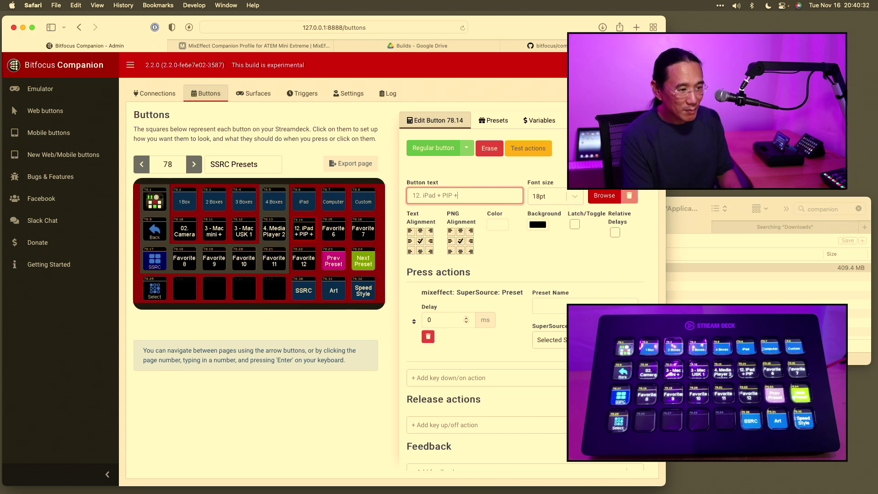
{"action": "type", "text": " Compna"}
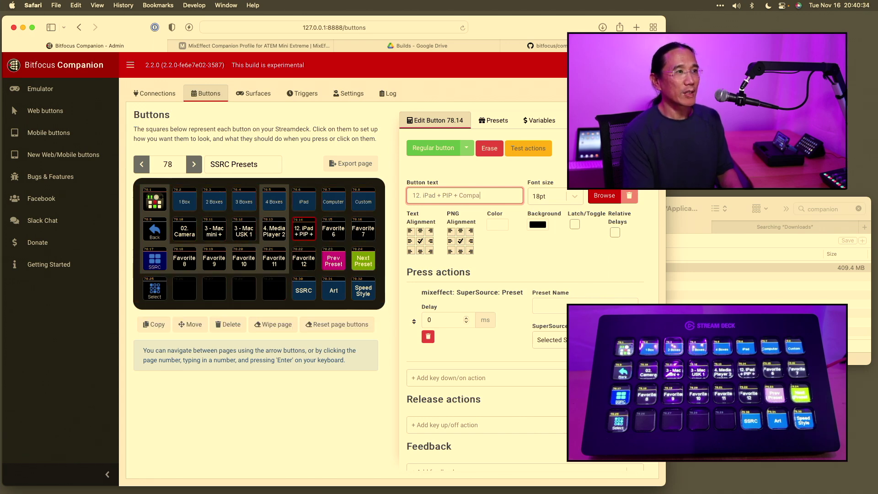
{"action": "type", "text": "nio"}
{"action": "key", "text": "super+a"}
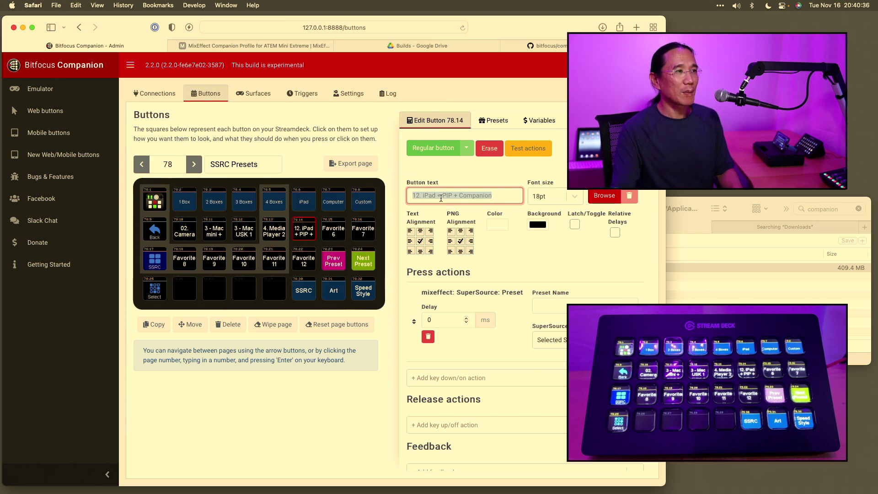
{"action": "left_click", "coordinate": [546, 307]}
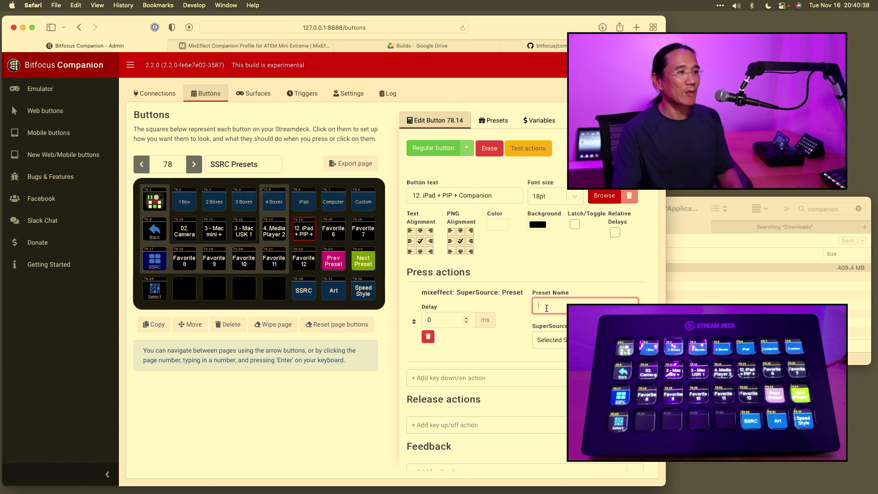
{"action": "left_click", "coordinate": [581, 262]}
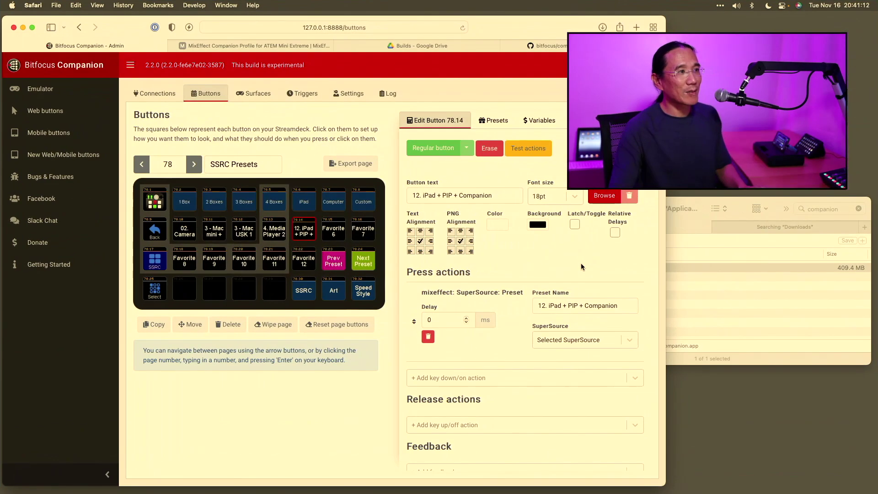
Correct the preset names to "3 - Mac Mini + USK 1 Only" on button 78.12 and "3 - Mac Mini + USK" on button 78.11
{"action": "left_click", "coordinate": [242, 229]}
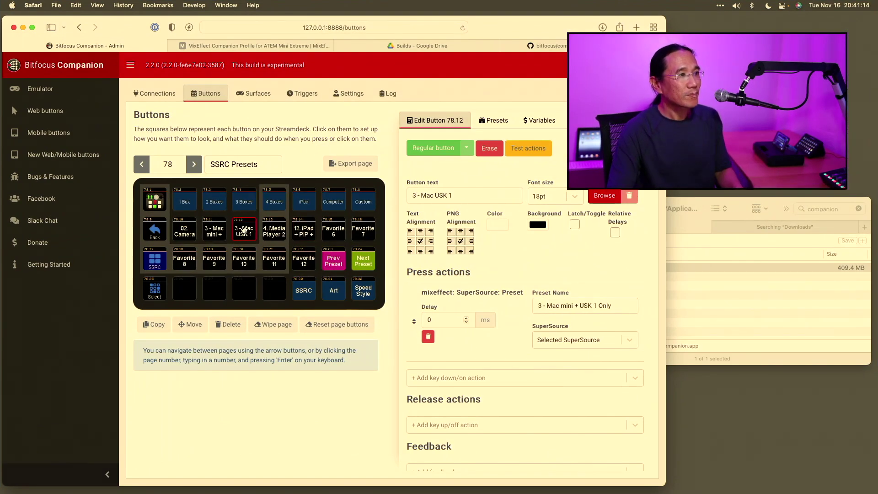
{"action": "left_click", "coordinate": [567, 306]}
{"action": "key", "text": "shift"}
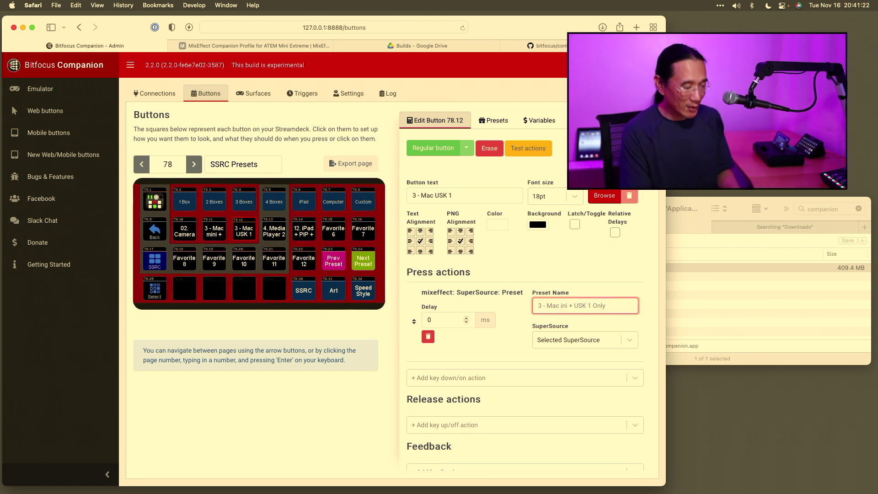
{"action": "type", "text": "M"}
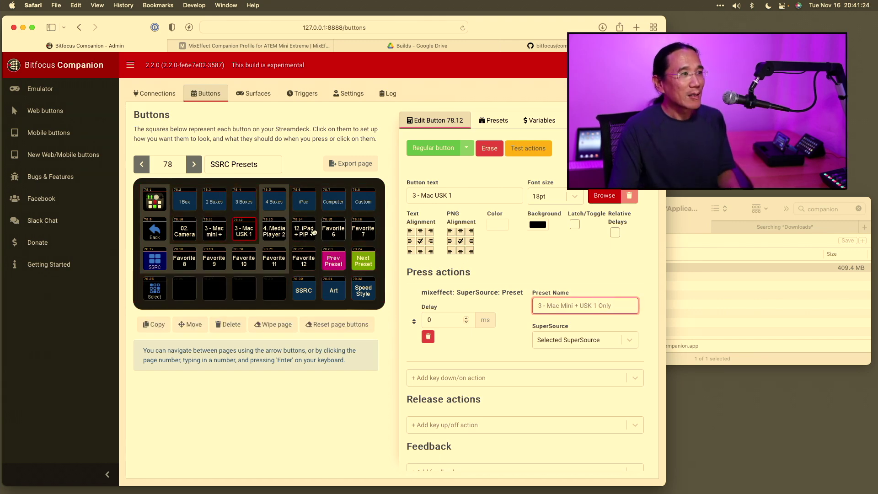
{"action": "left_click", "coordinate": [204, 228]}
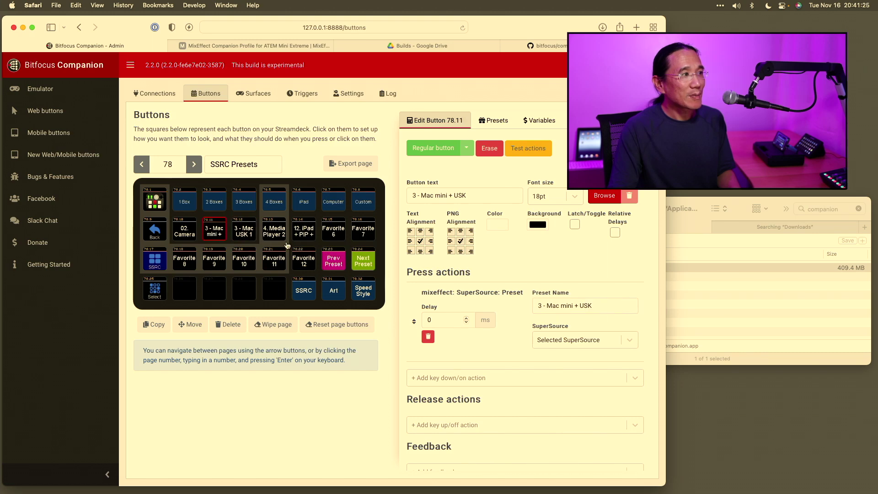
{"action": "left_click", "coordinate": [562, 306]}
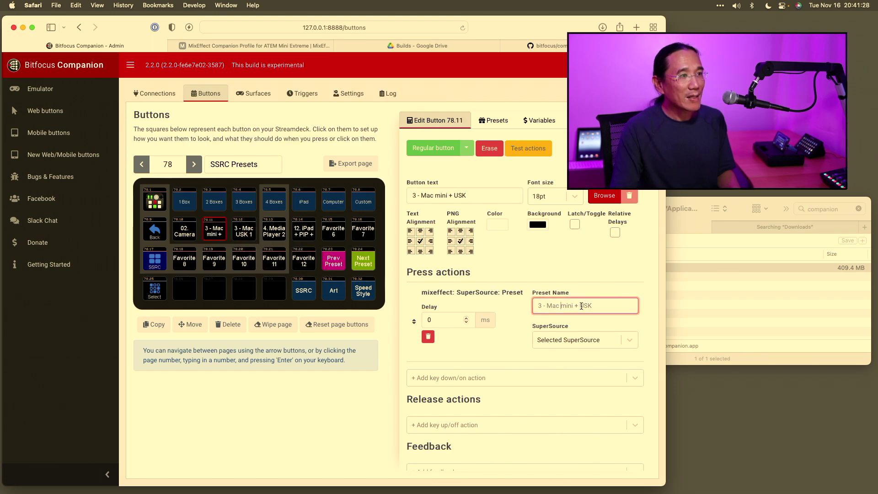
{"action": "type", "text": "M"}
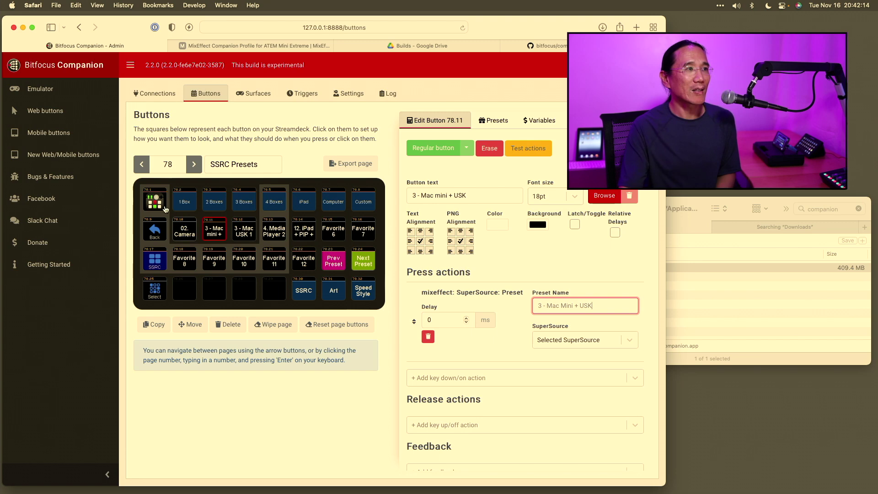
Export the SSRC Presets page 78, and close the blank browser tab
{"action": "left_click", "coordinate": [347, 169]}
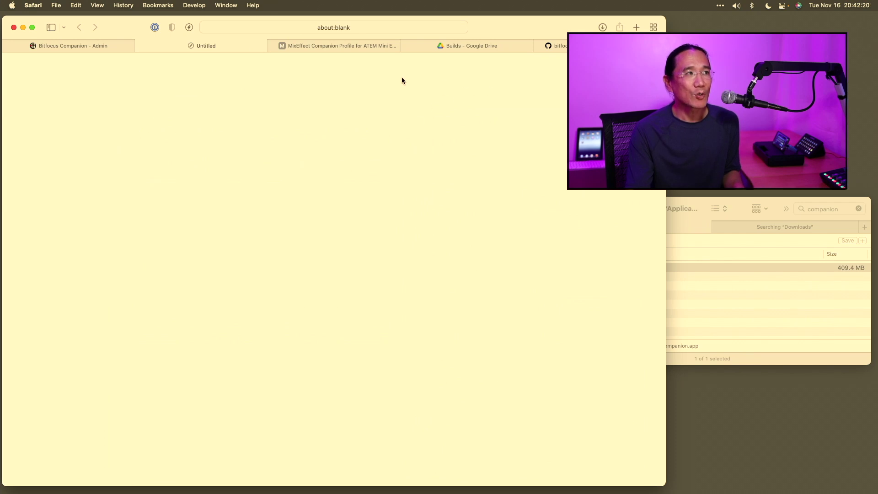
{"action": "left_click", "coordinate": [141, 46]}
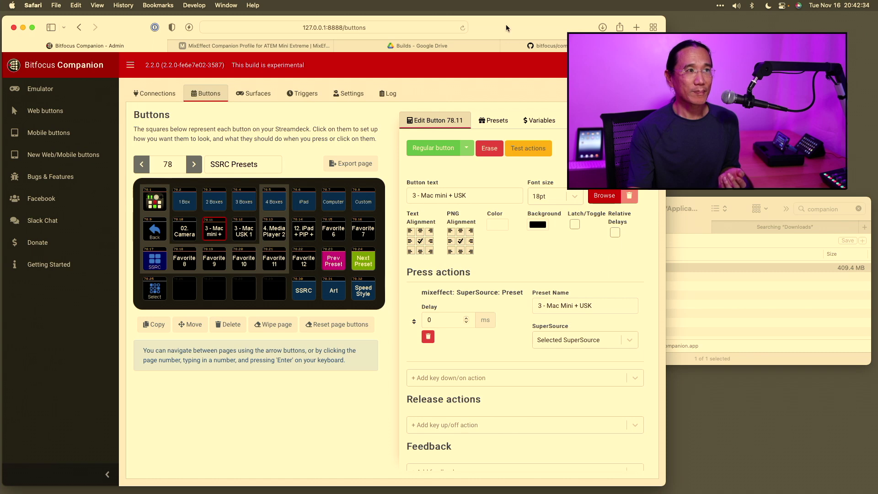
Examine the options for importing and exporting the Companion configuration
{"action": "left_click_drag", "start_coordinate": [504, 20], "coordinate": [473, 23]}
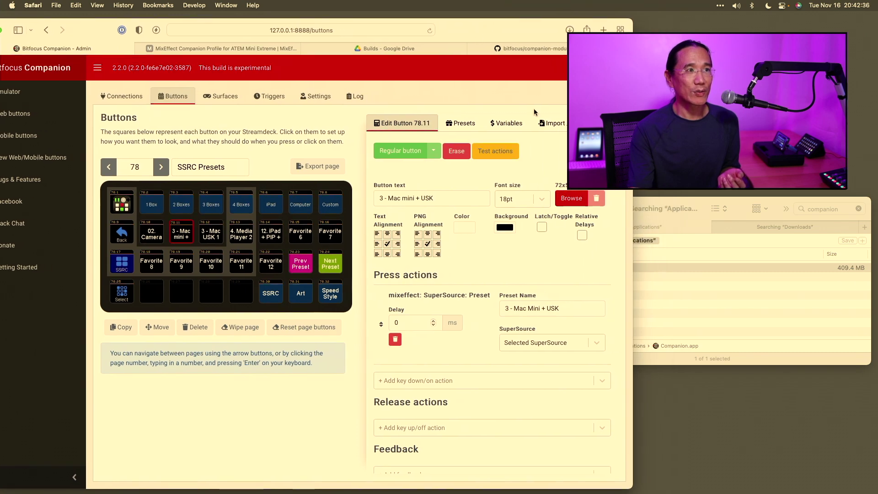
{"action": "left_click", "coordinate": [553, 123]}
{"action": "left_click_drag", "start_coordinate": [467, 29], "coordinate": [498, 27]}
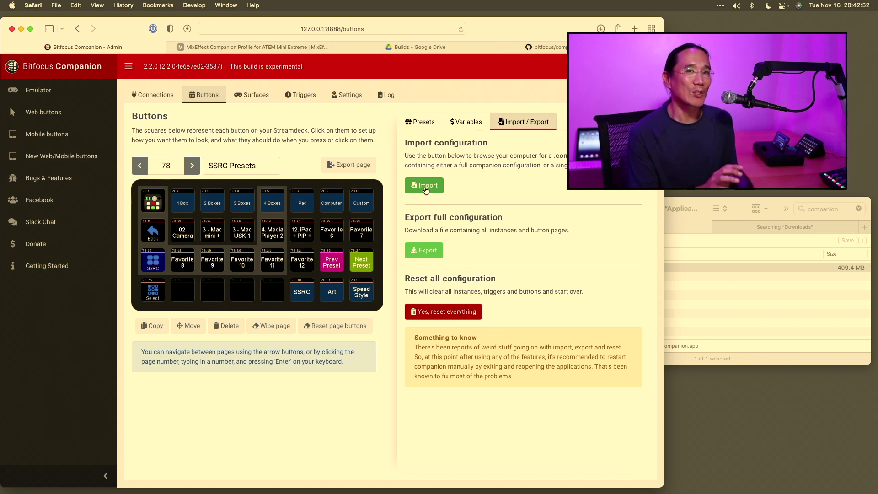
View button page 99, and return to the SSRC Presets page 78
{"action": "left_click", "coordinate": [165, 169]}
{"action": "key", "text": "Return"}
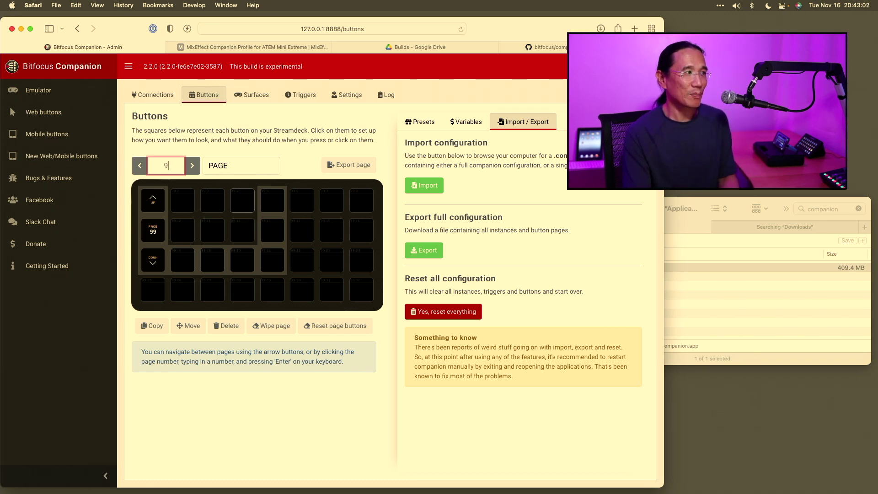
{"action": "type", "text": "78"}
{"action": "key", "text": "Return"}
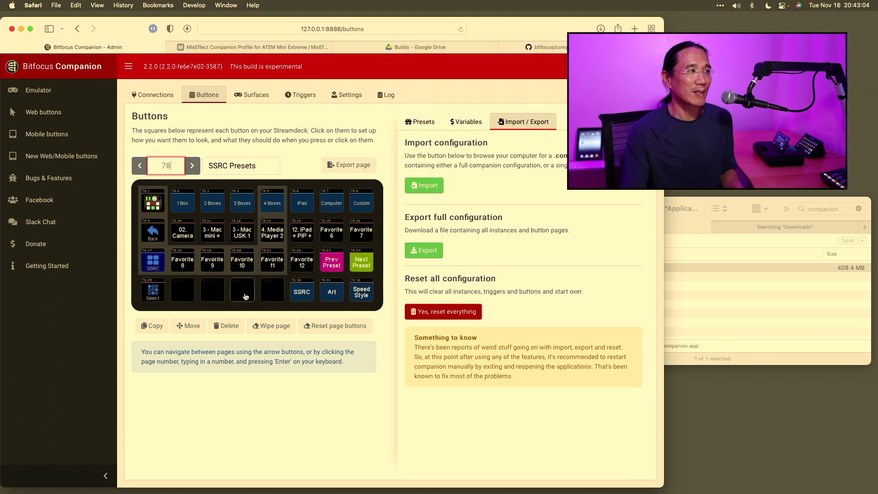
Copy the "02. Camera" button to the empty button 78.26, and clear that copy
{"action": "left_click", "coordinate": [183, 236]}
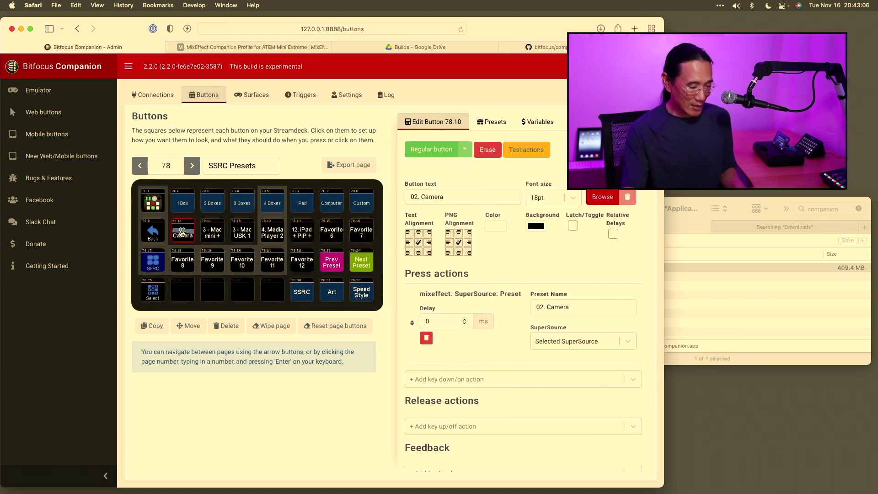
{"action": "left_click", "coordinate": [185, 289]}
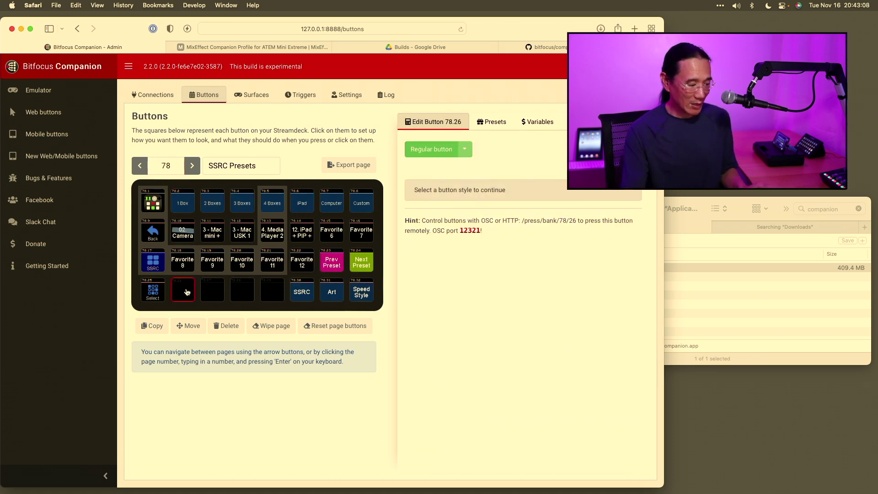
{"action": "key", "text": "ctrl+v"}
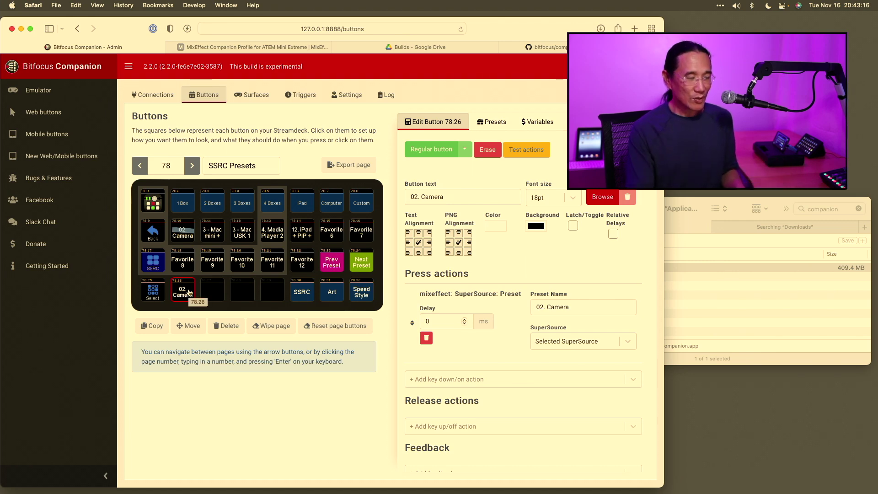
{"action": "key", "text": "Delete"}
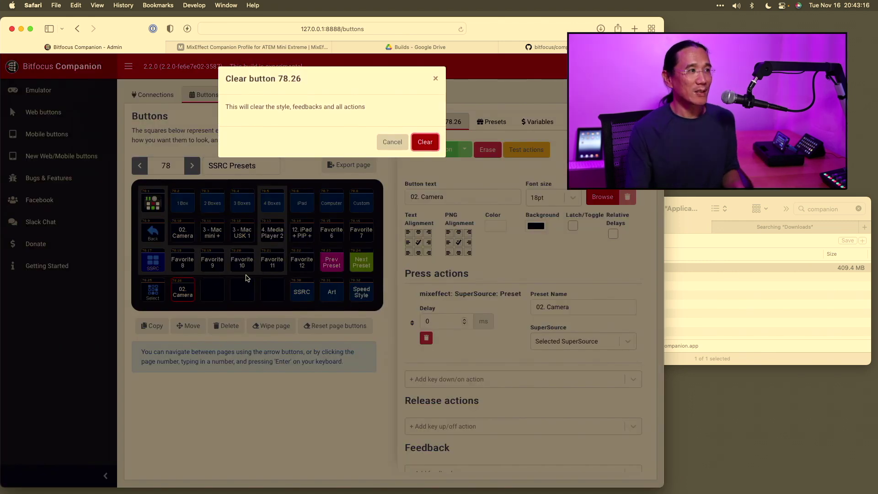
{"action": "left_click", "coordinate": [430, 146]}
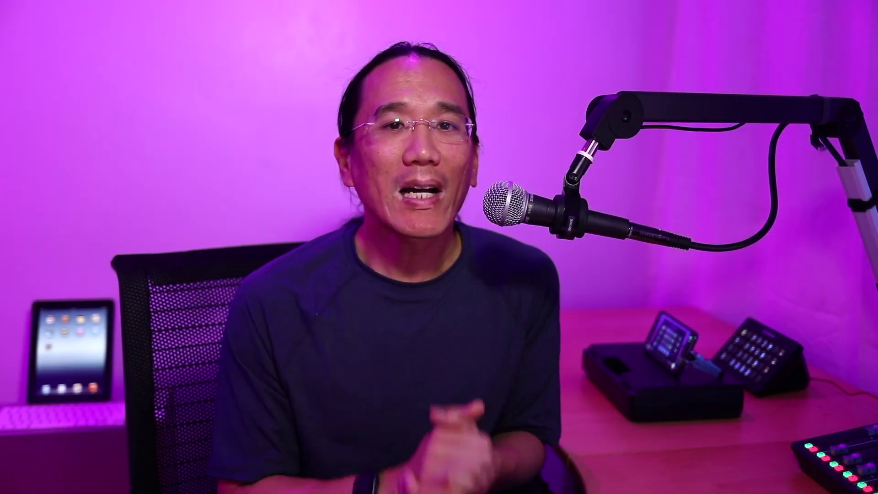